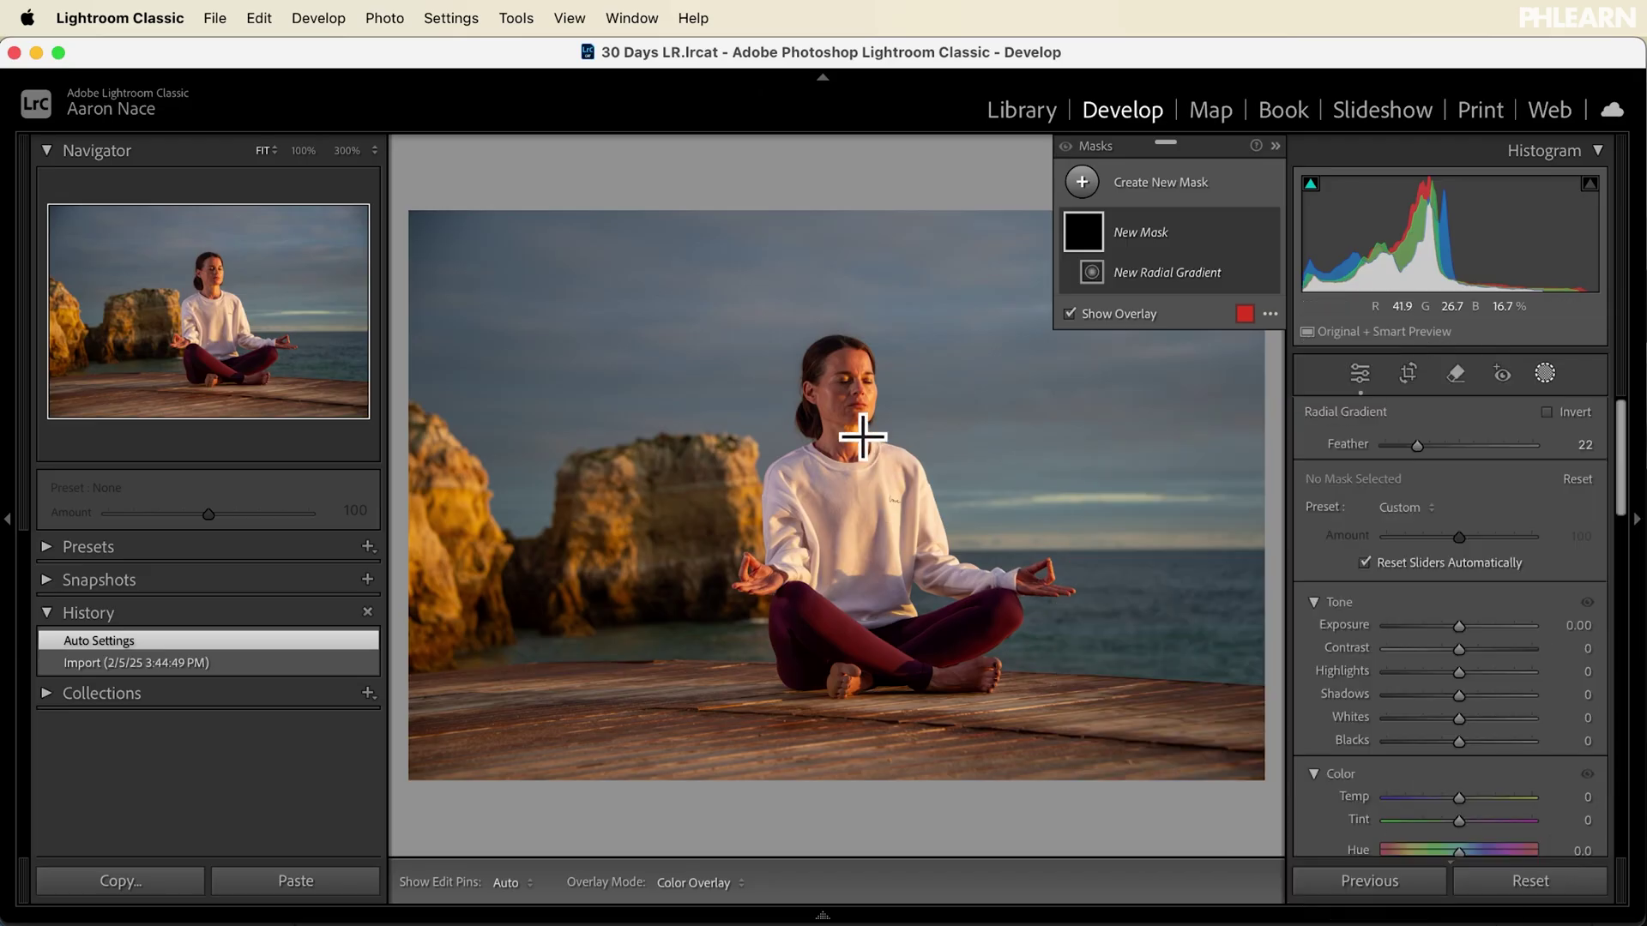
- Draw a radial gradient mask outward from the woman's chin and raise its Feather to the maximum
left_click_drag(843, 421, 1107, 674)
left_click_drag(1414, 441, 1553, 439)
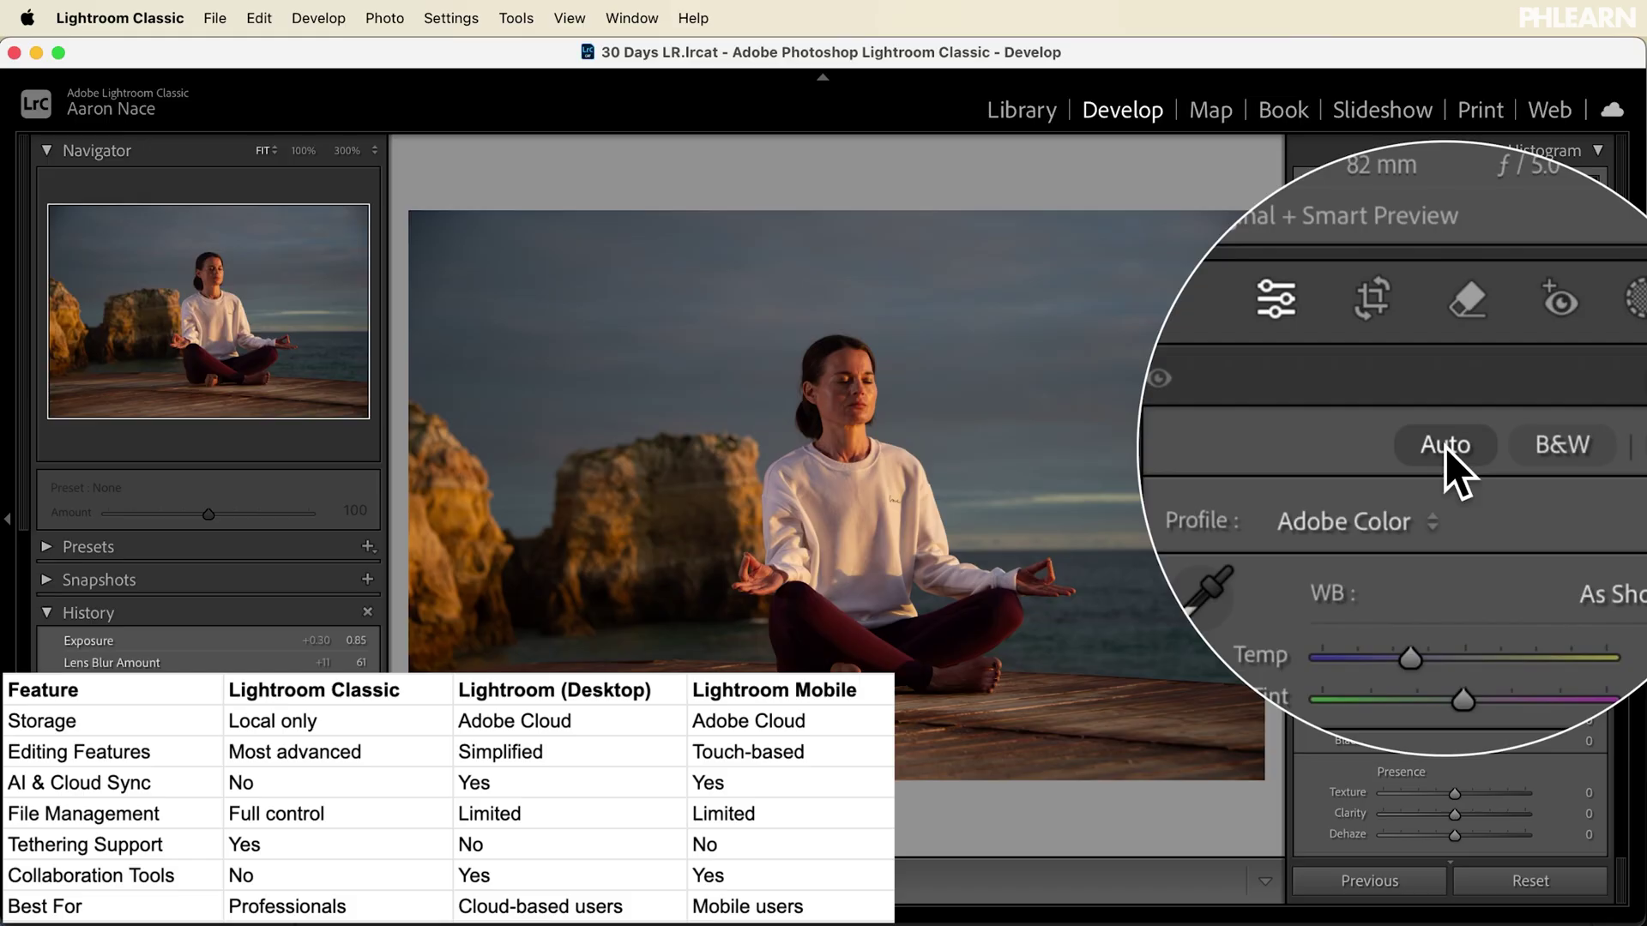
- Apply Auto settings to the photo and add a radial gradient mask centred on the woman's face with Feather 100
left_click(1446, 448)
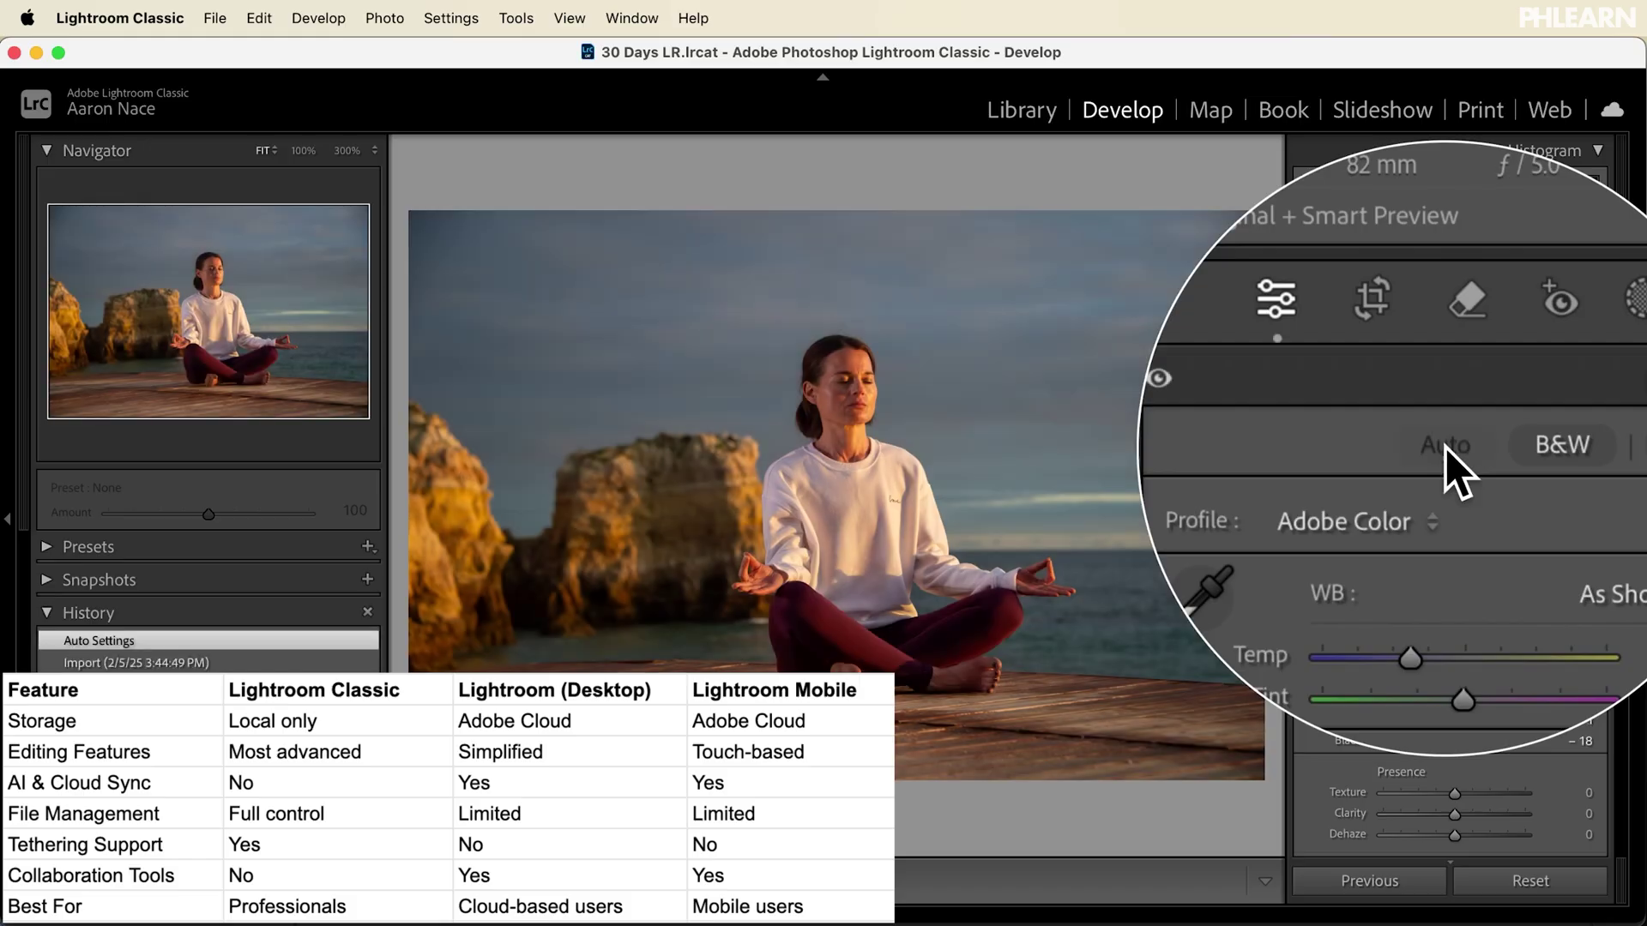
left_click(1544, 373)
left_click(1364, 643)
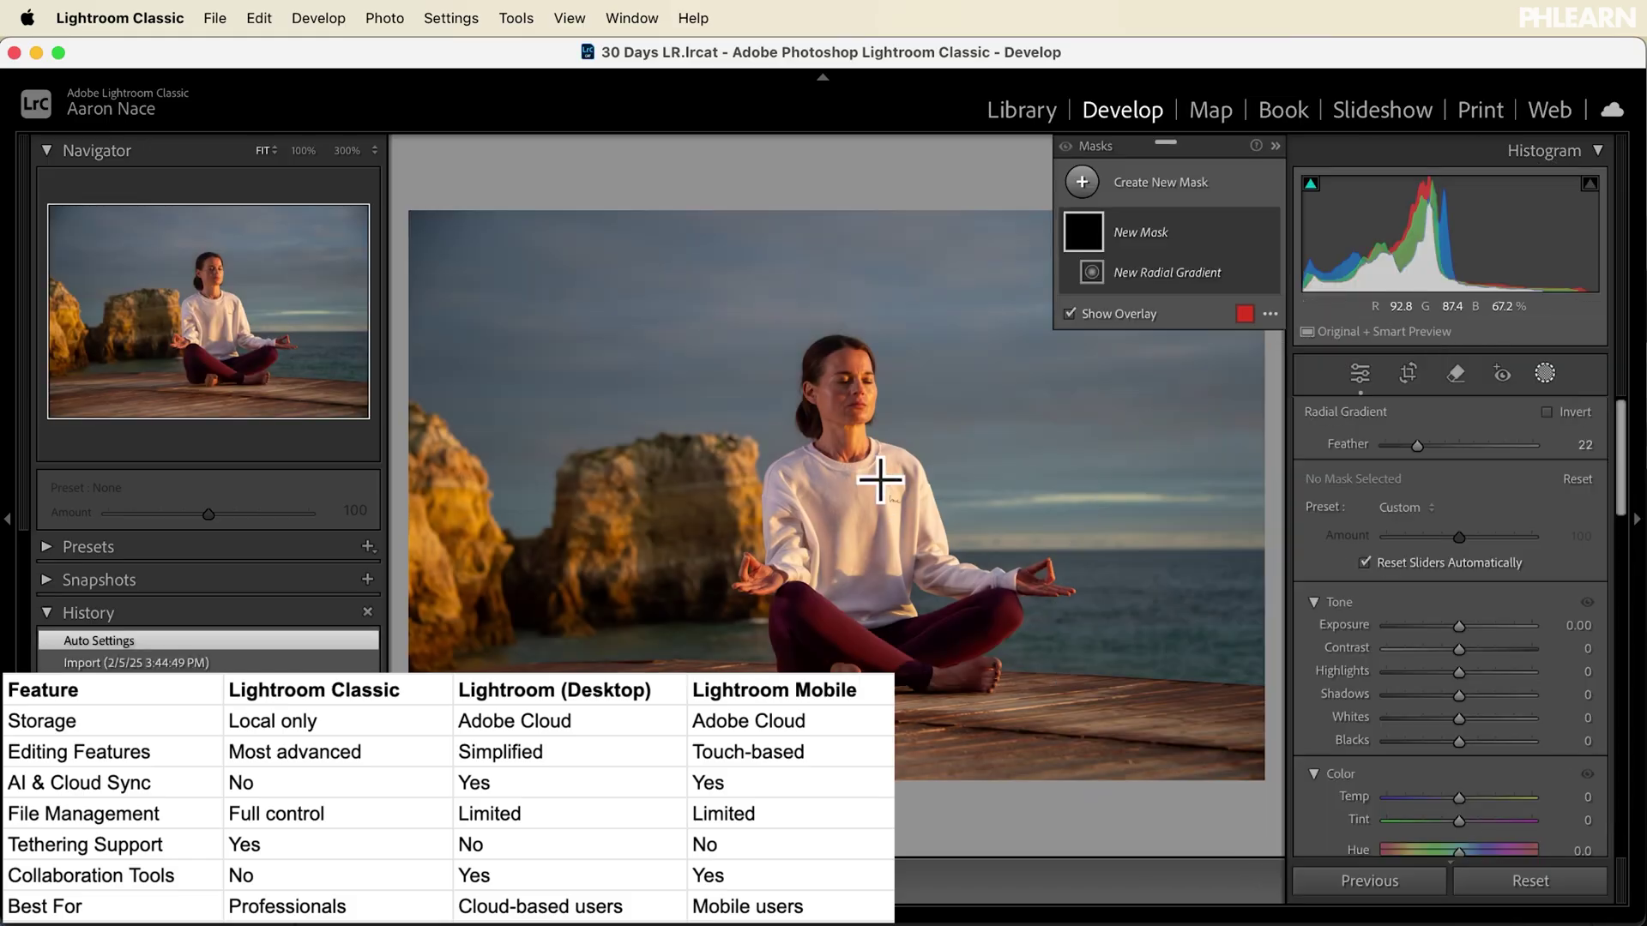
left_click_drag(840, 420, 1098, 667)
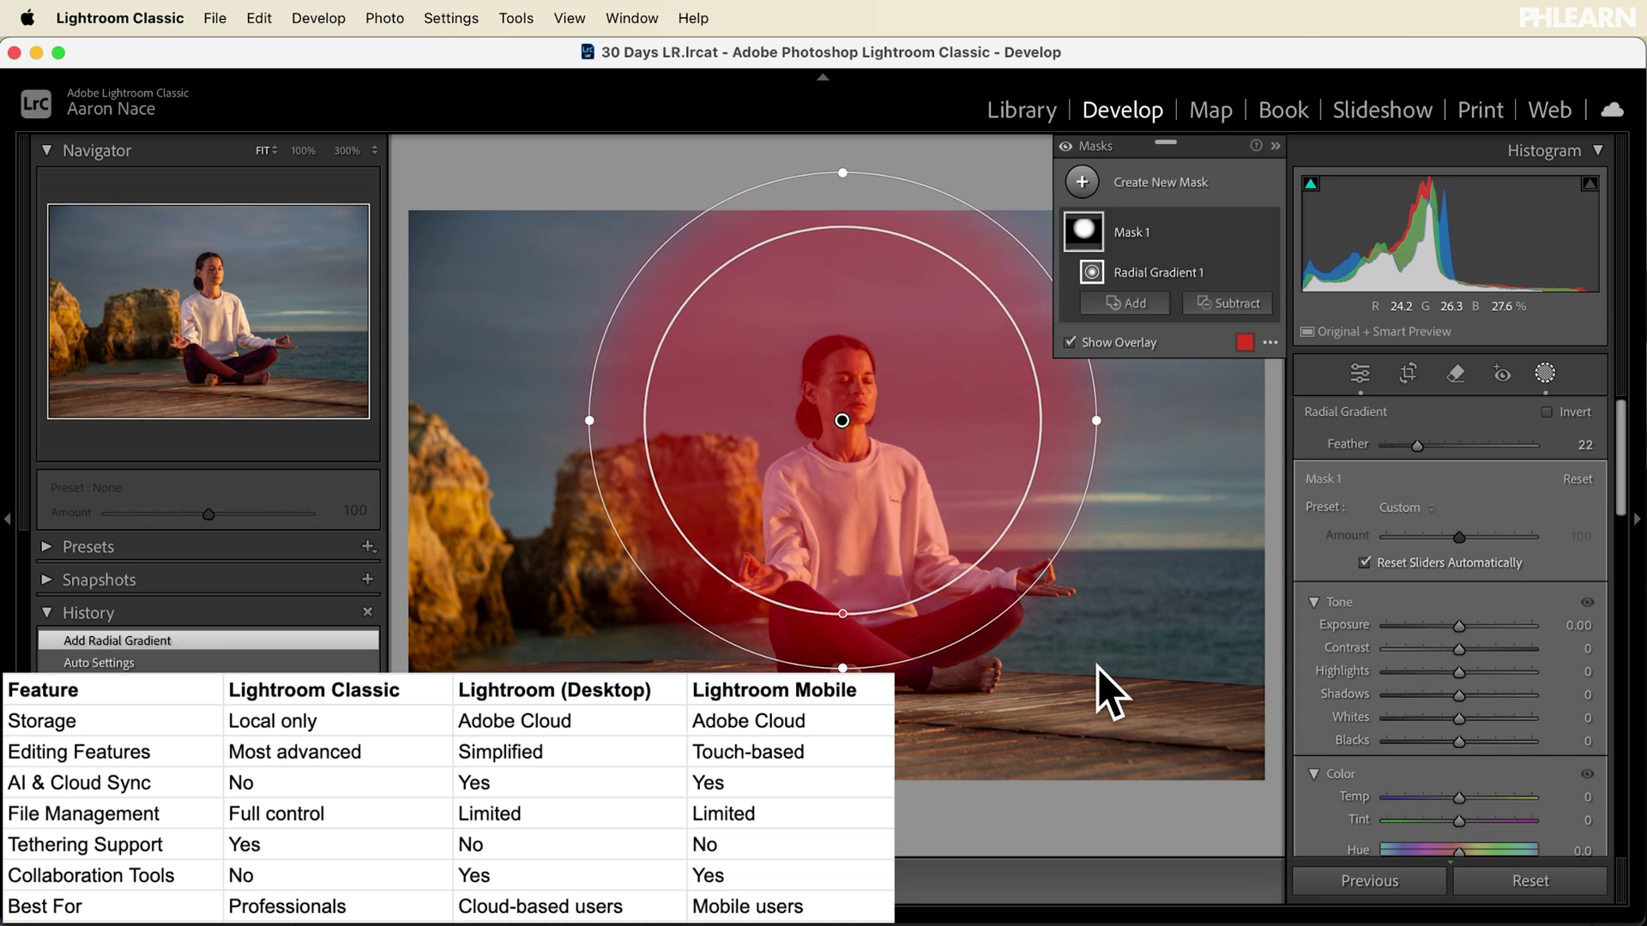
left_click_drag(1417, 445, 1428, 443)
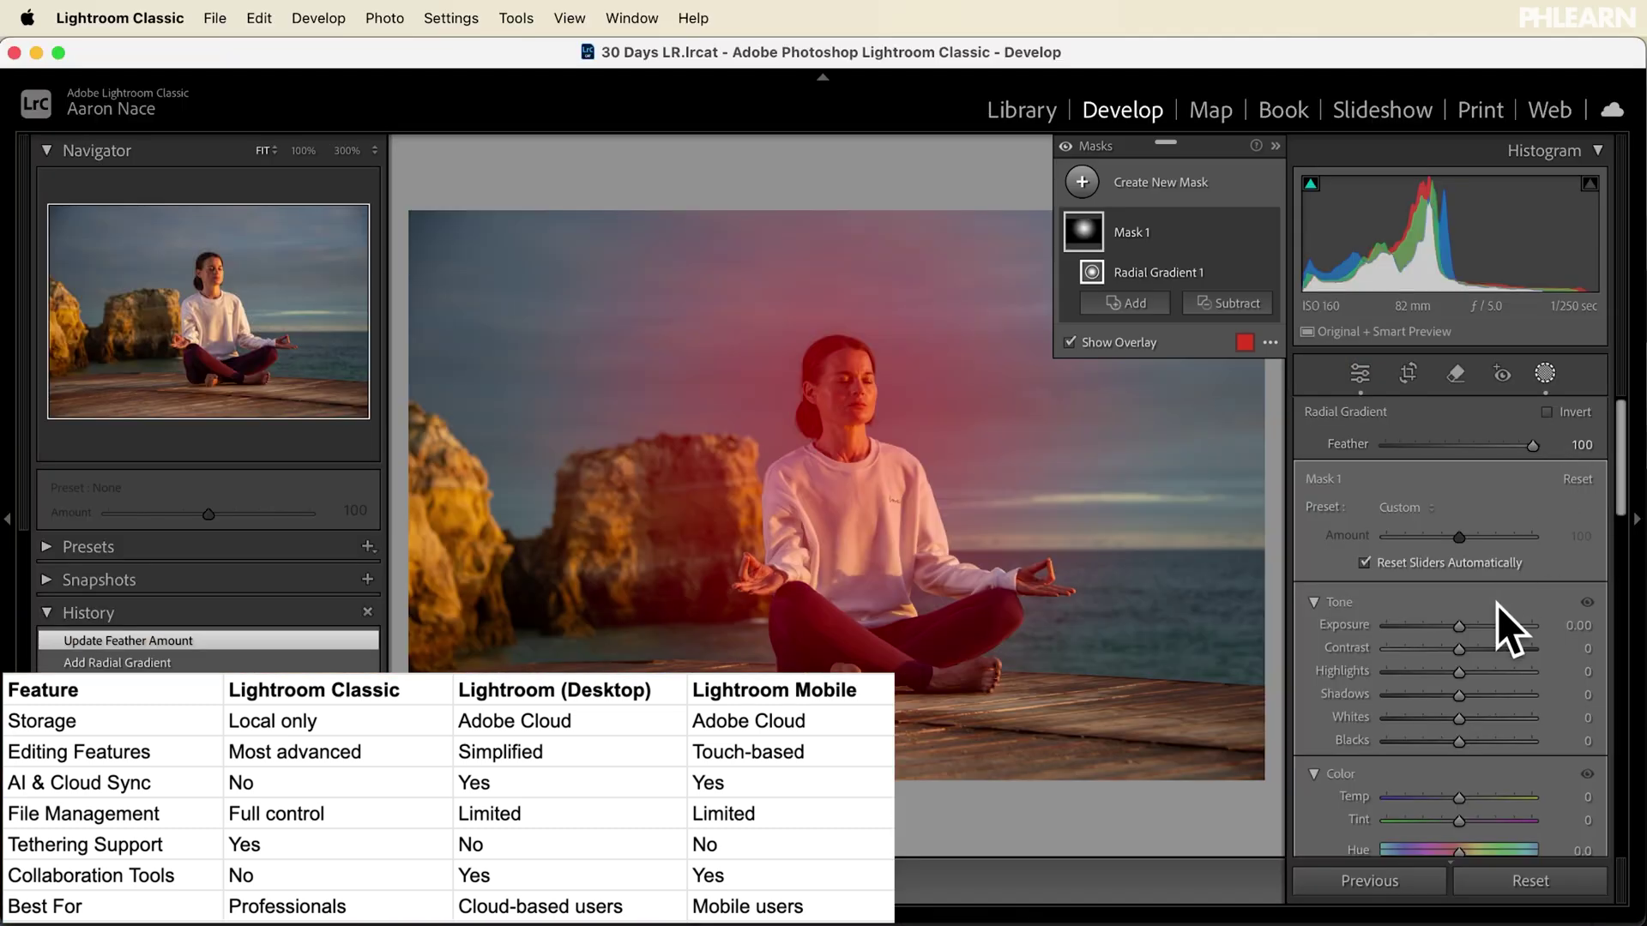
- Raise the radial mask's Shadows strongly and adjust its Exposure
left_click_drag(1458, 696, 1524, 686)
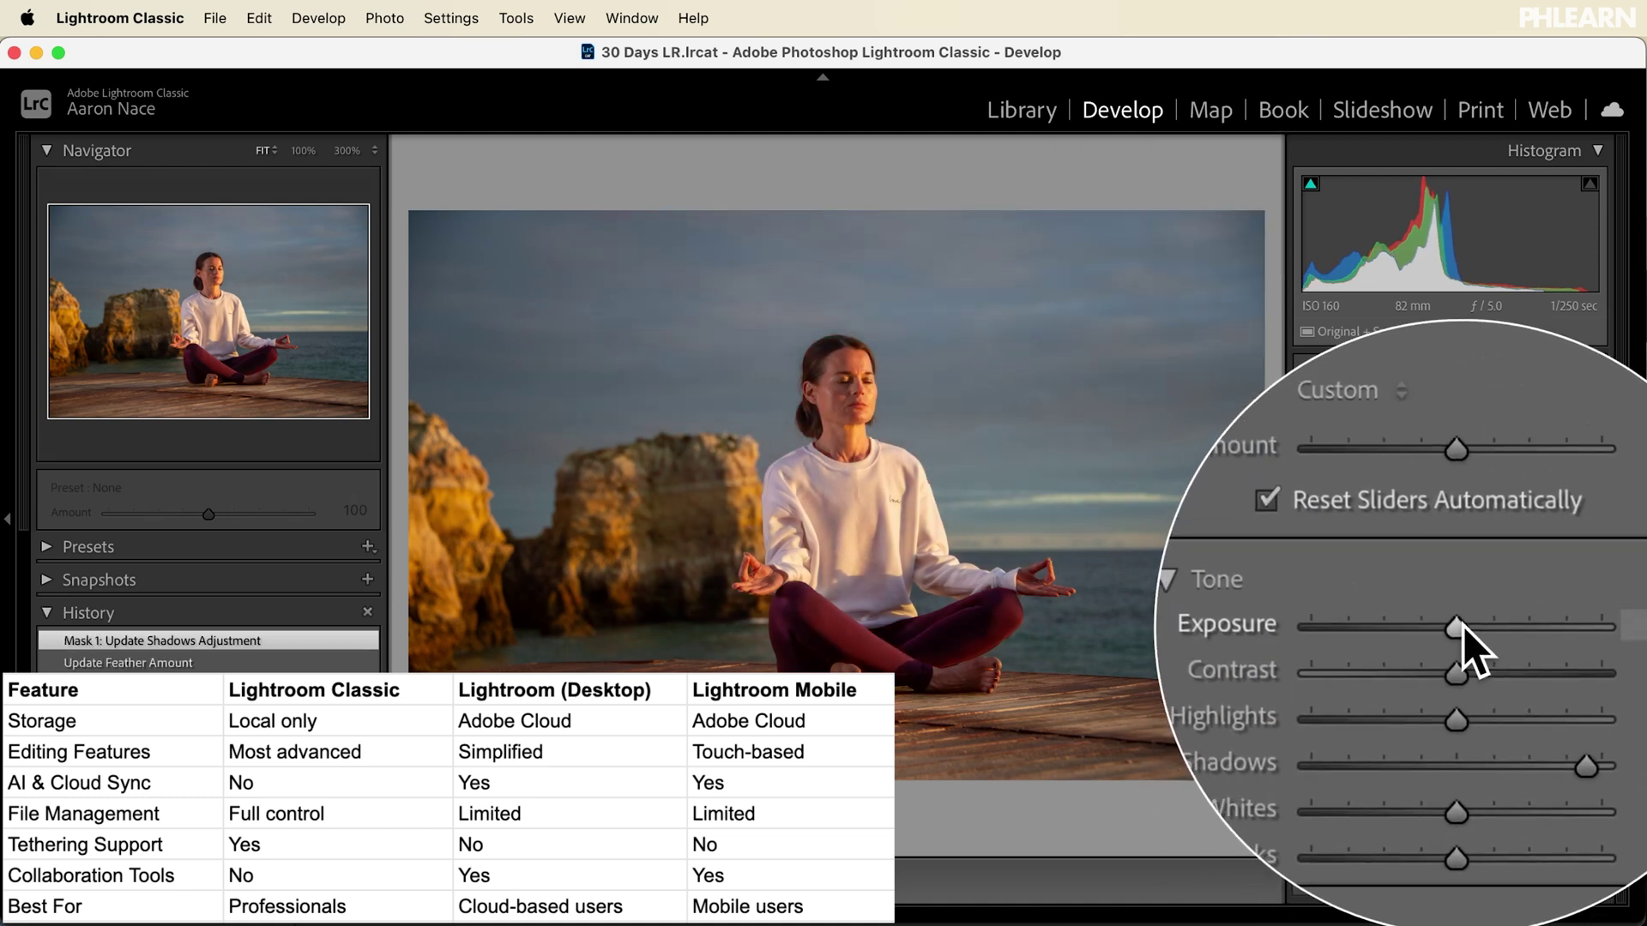
left_click(1463, 626)
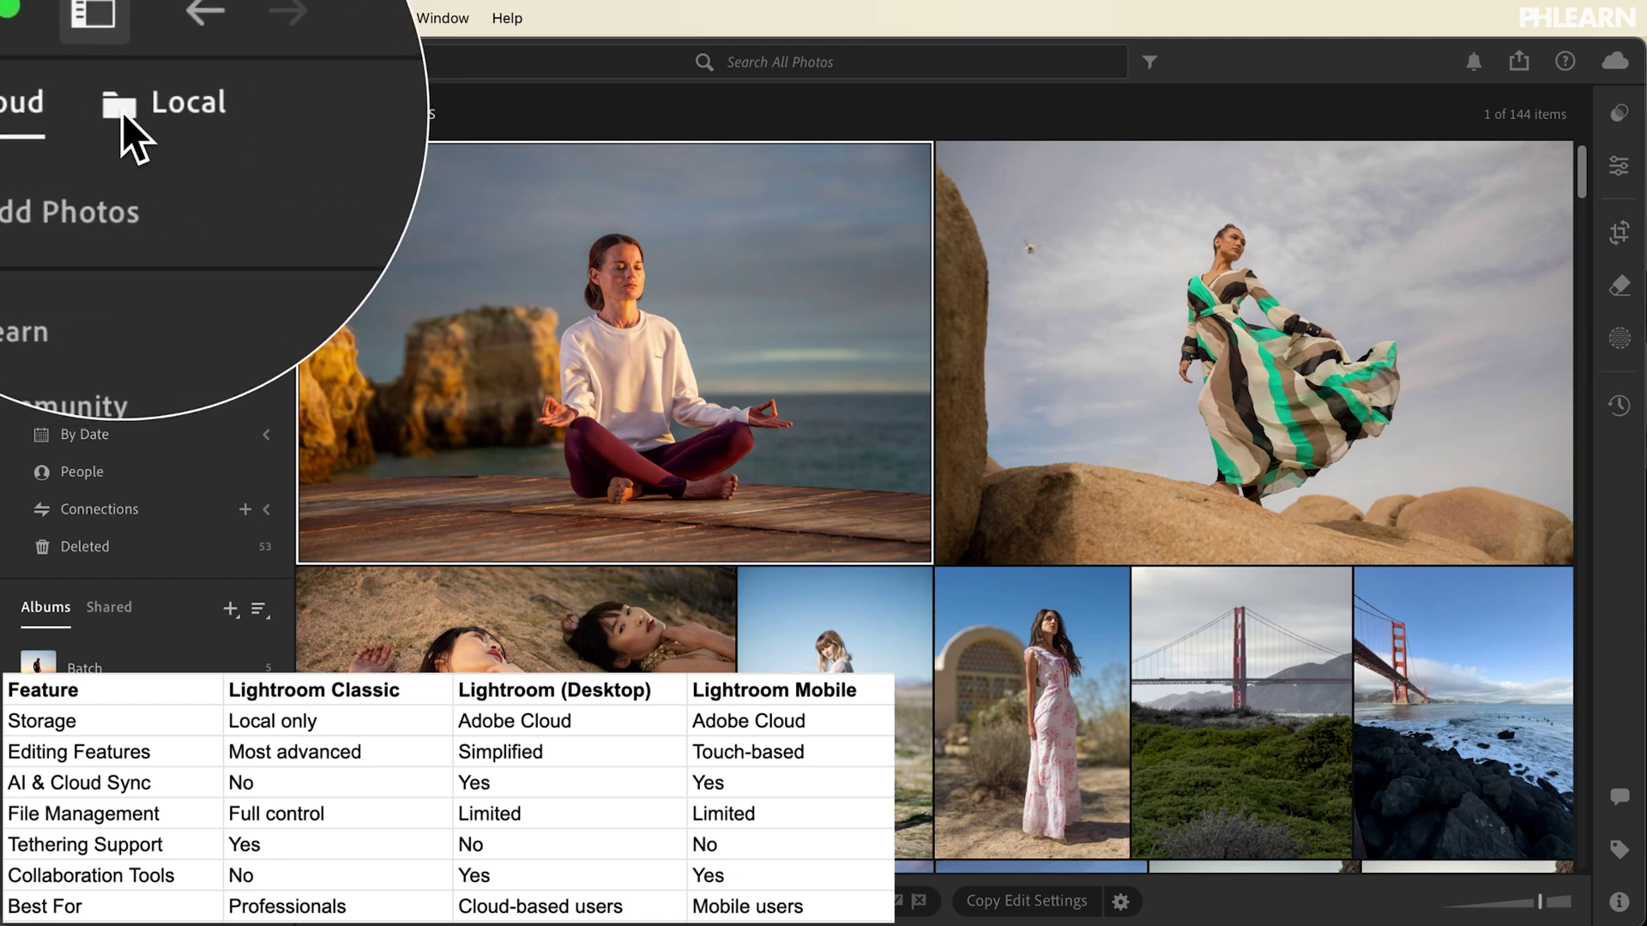
- Switch to Lightroom desktop, look through the photo sources and albums, and shift Mask 1's radial gradient slightly upward over the woman
left_click(151, 108)
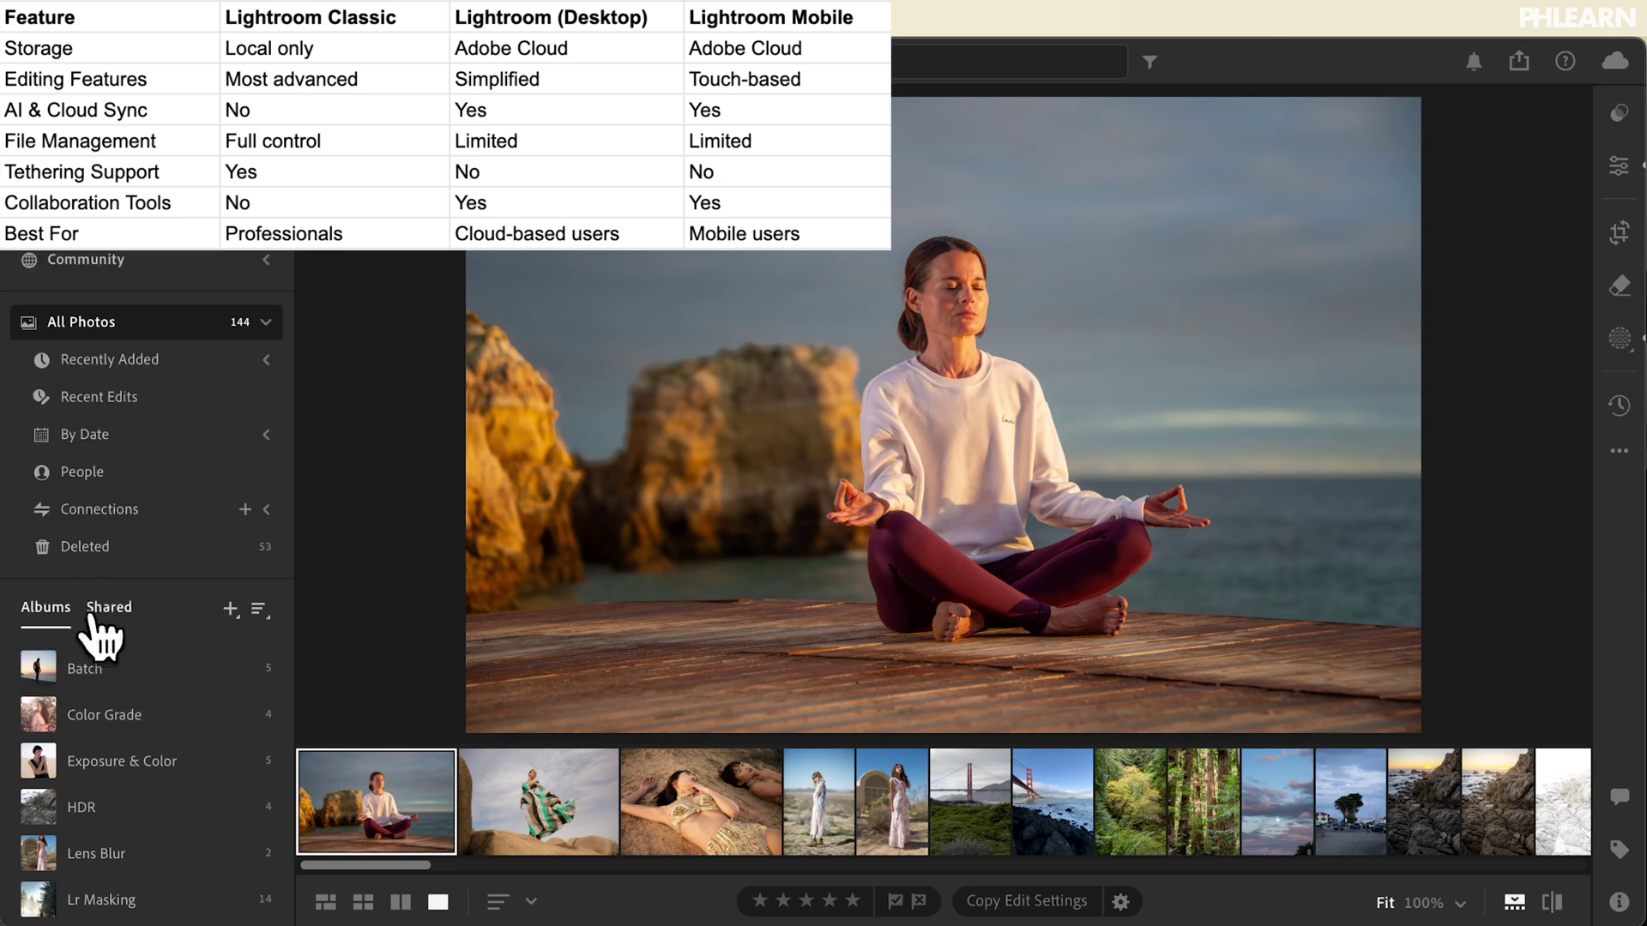
scroll(95, 643, "down", 3)
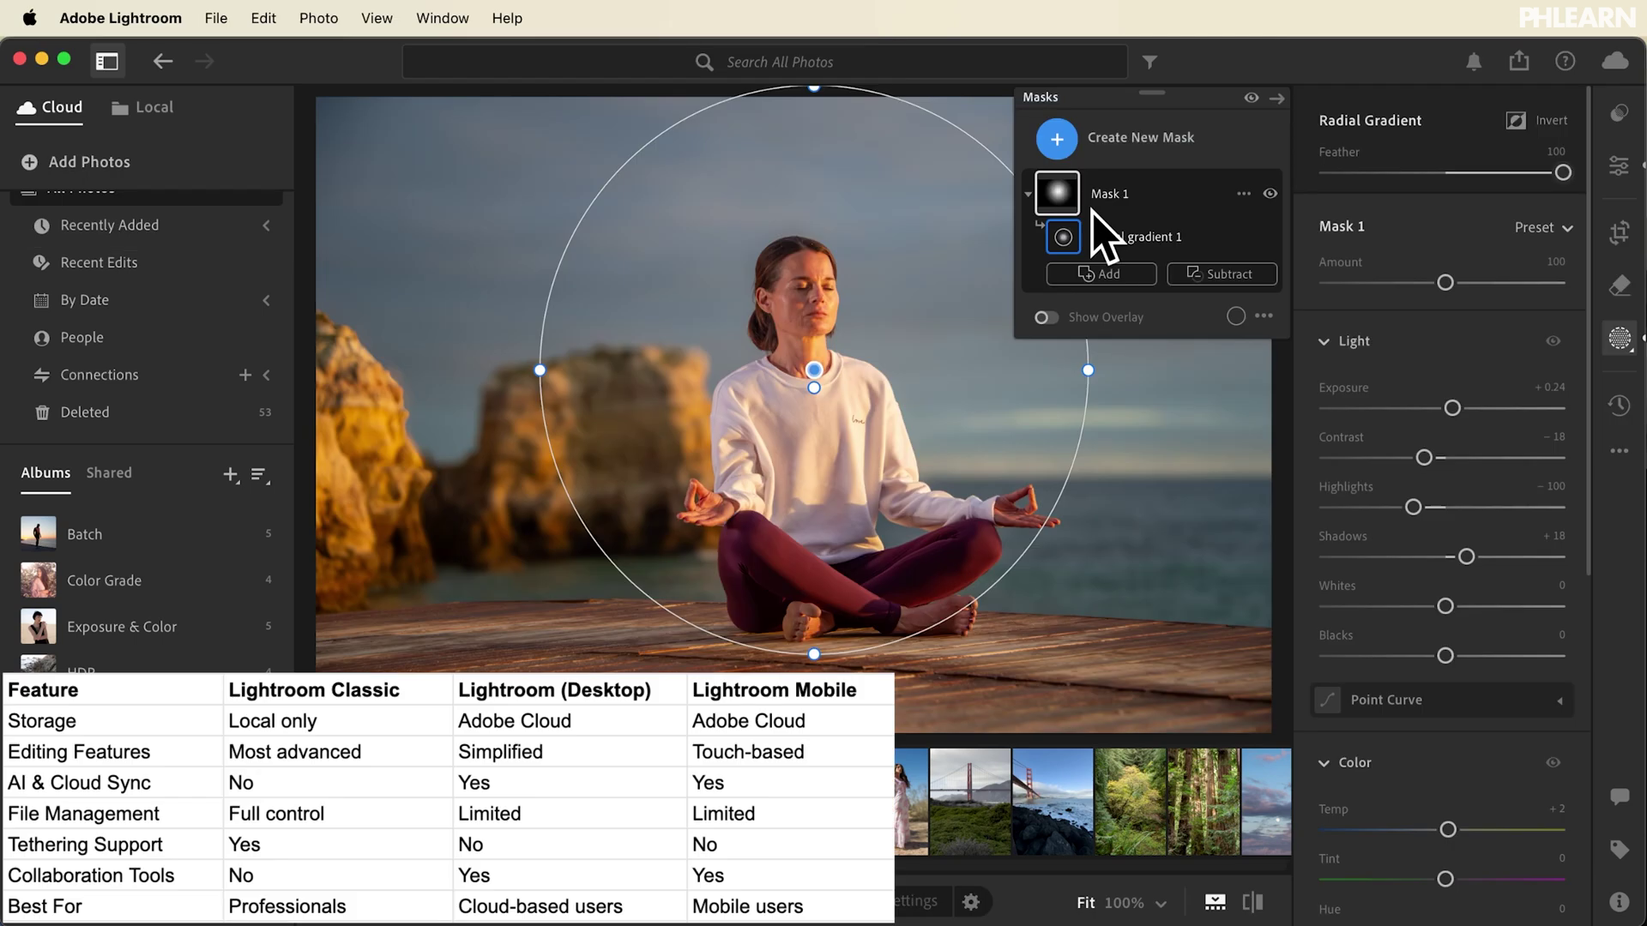
left_click_drag(826, 368, 807, 333)
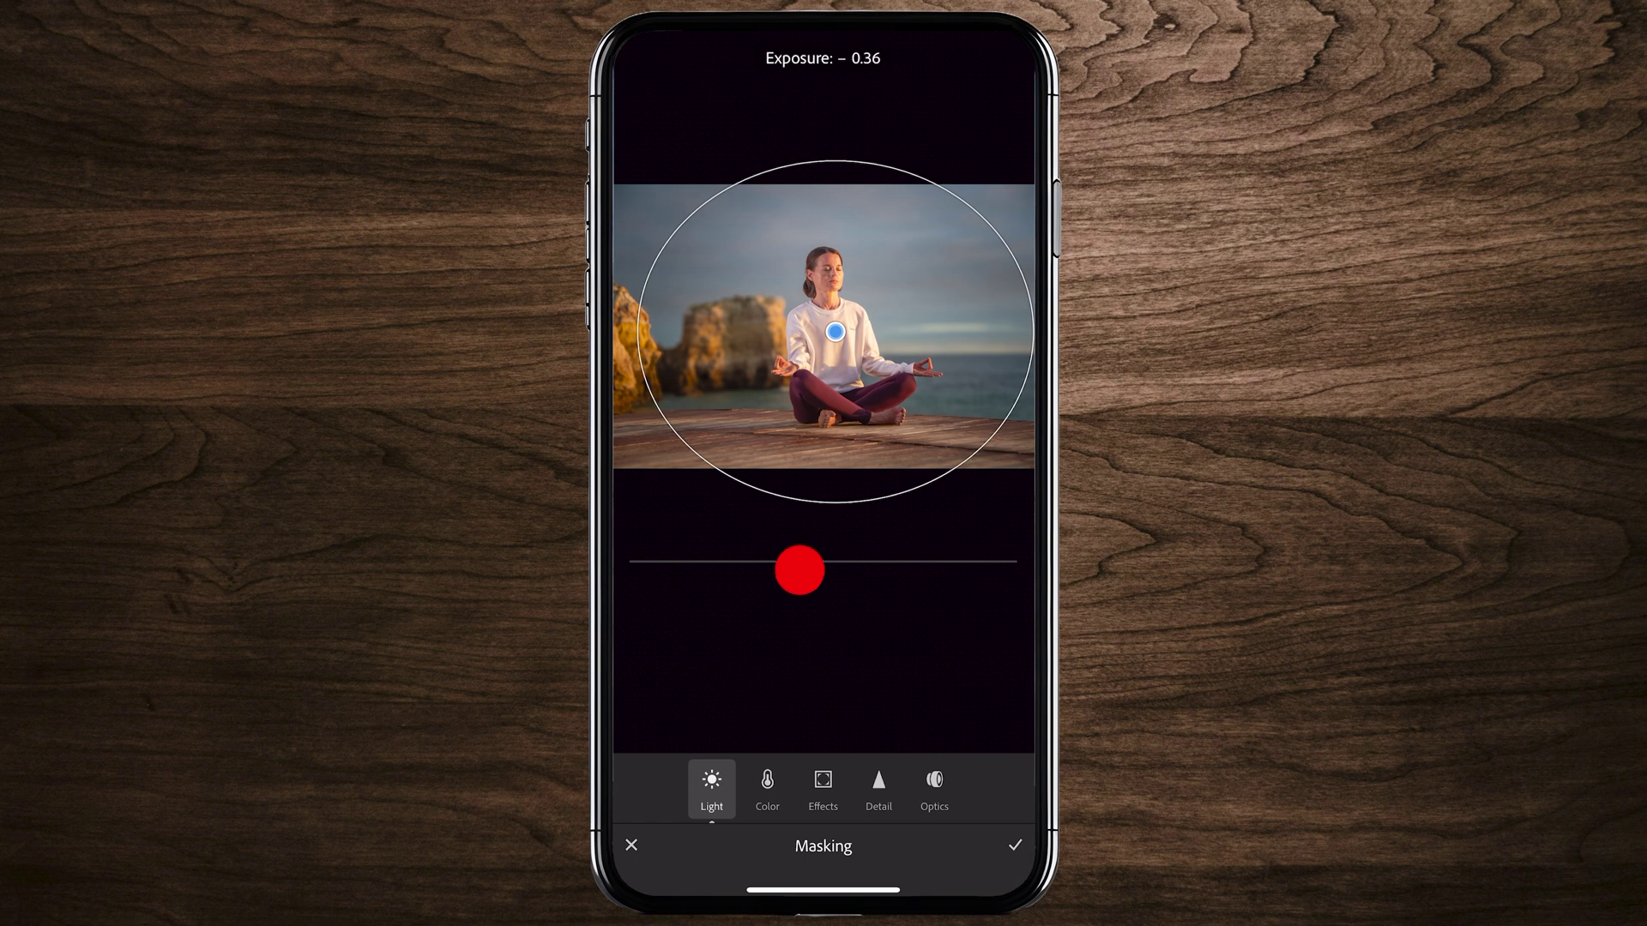
- In Lightroom mobile, set the radial mask's Exposure to about -0.36
left_click_drag(799, 569, 797, 572)
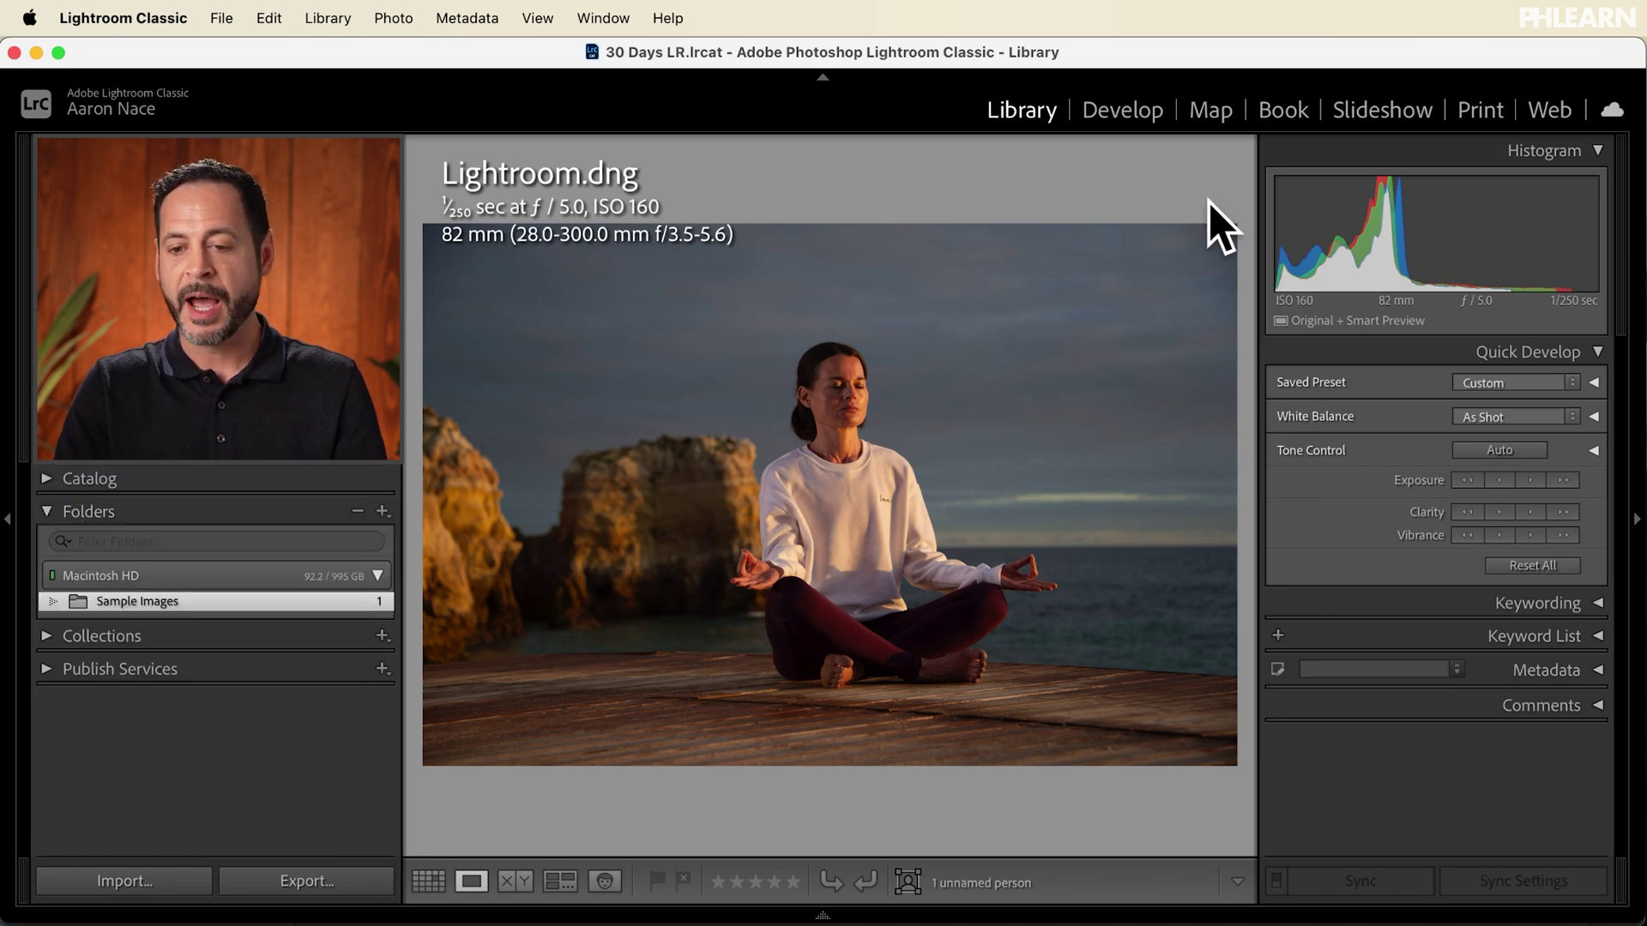
- In Lightroom Classic, open Lightroom.dng for developing and apply Auto settings
left_click(1124, 112)
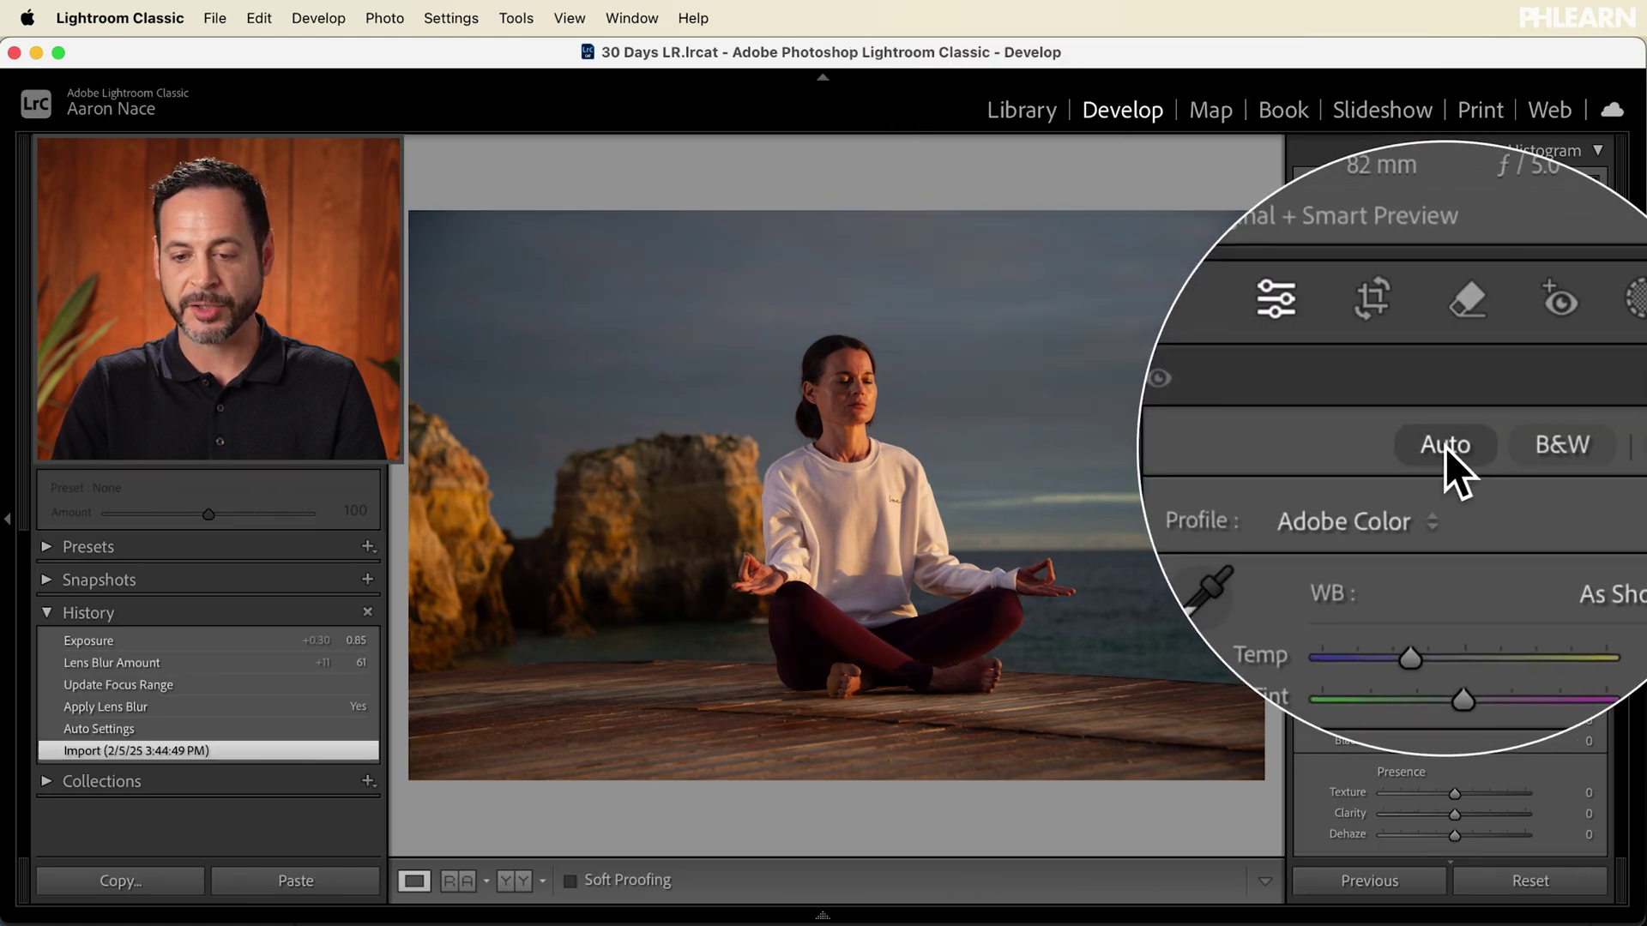
left_click(1444, 446)
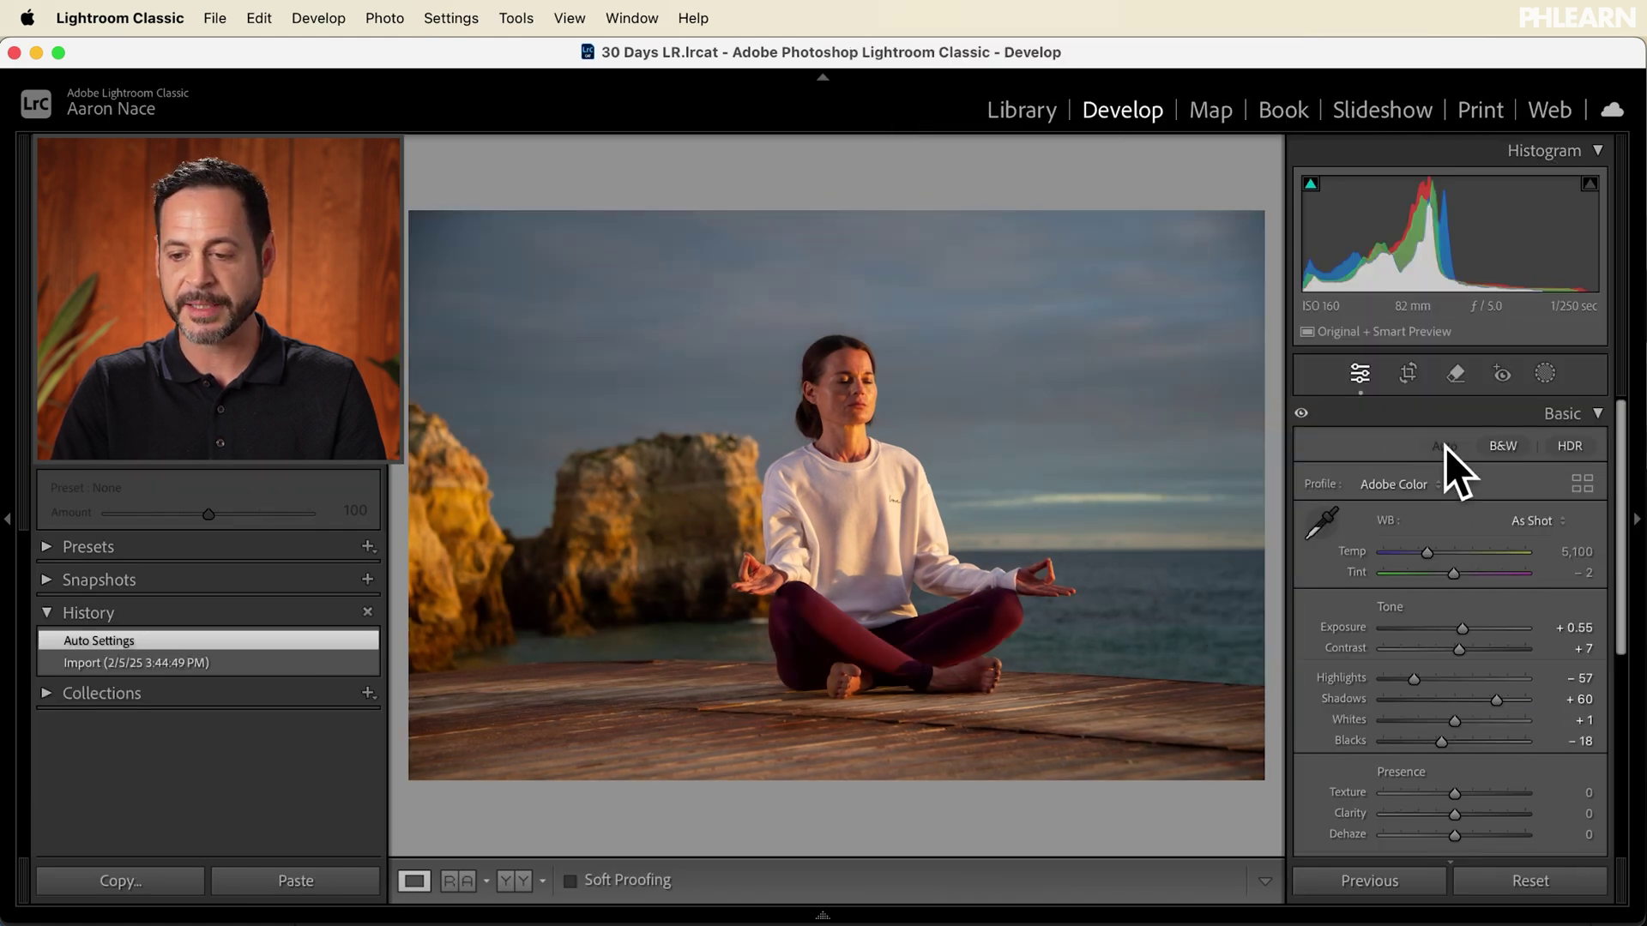
- Add a radial gradient mask centred on the woman's face, extending to the deck, with Feather 100
left_click(1544, 374)
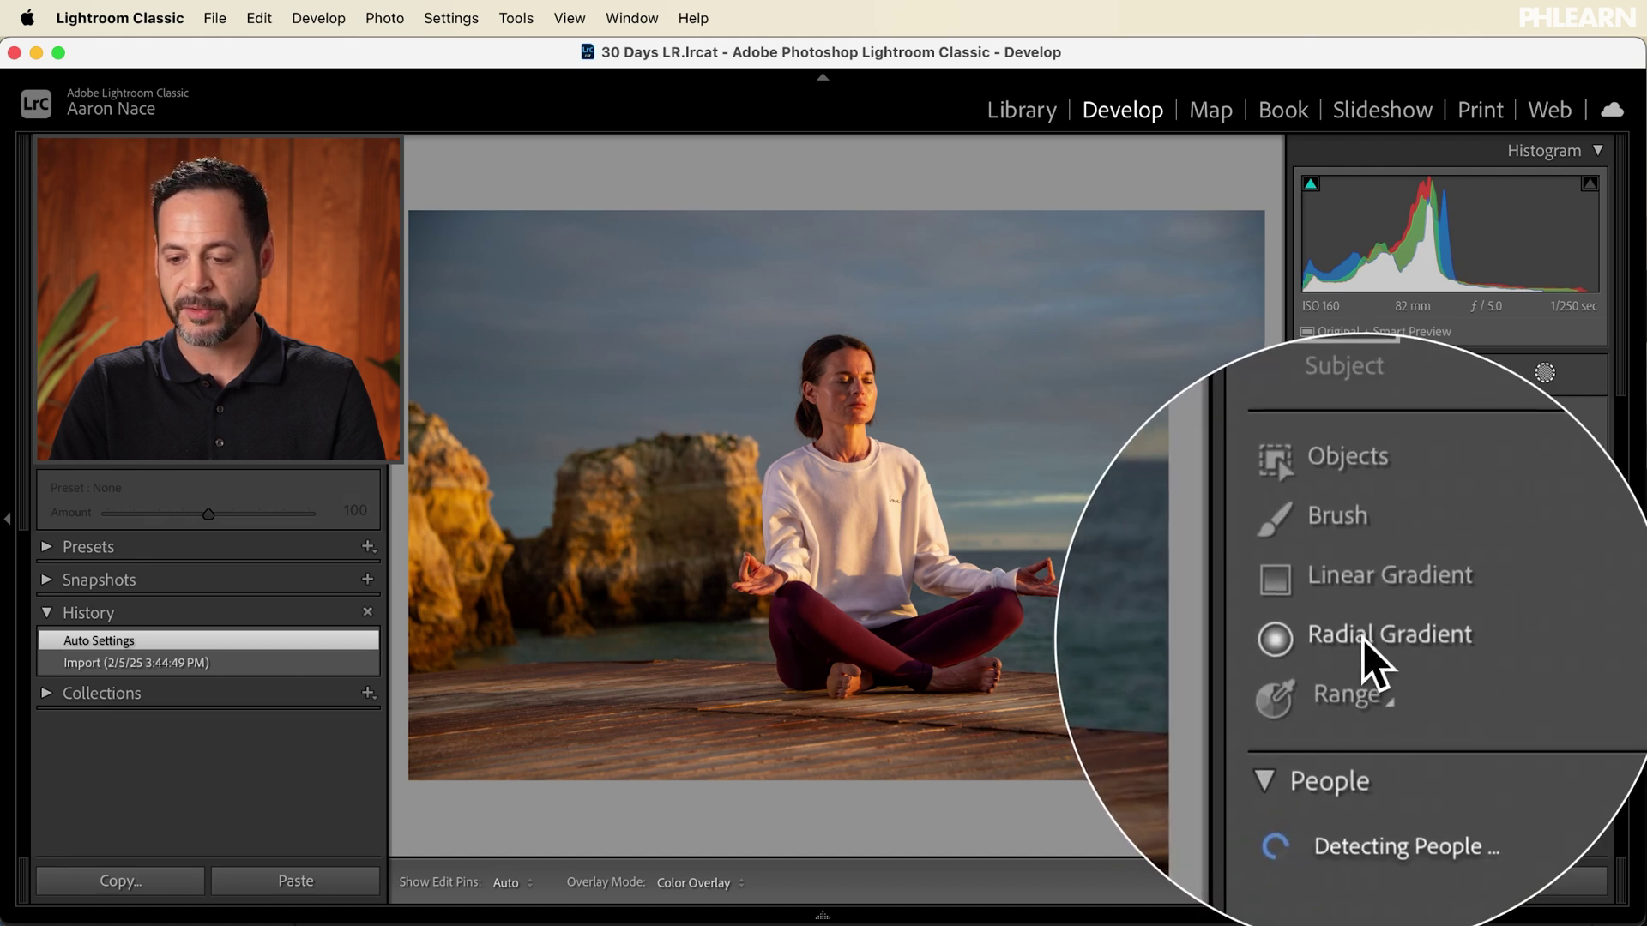
left_click(1371, 638)
left_click_drag(840, 420, 1098, 666)
left_click_drag(1417, 445, 1567, 441)
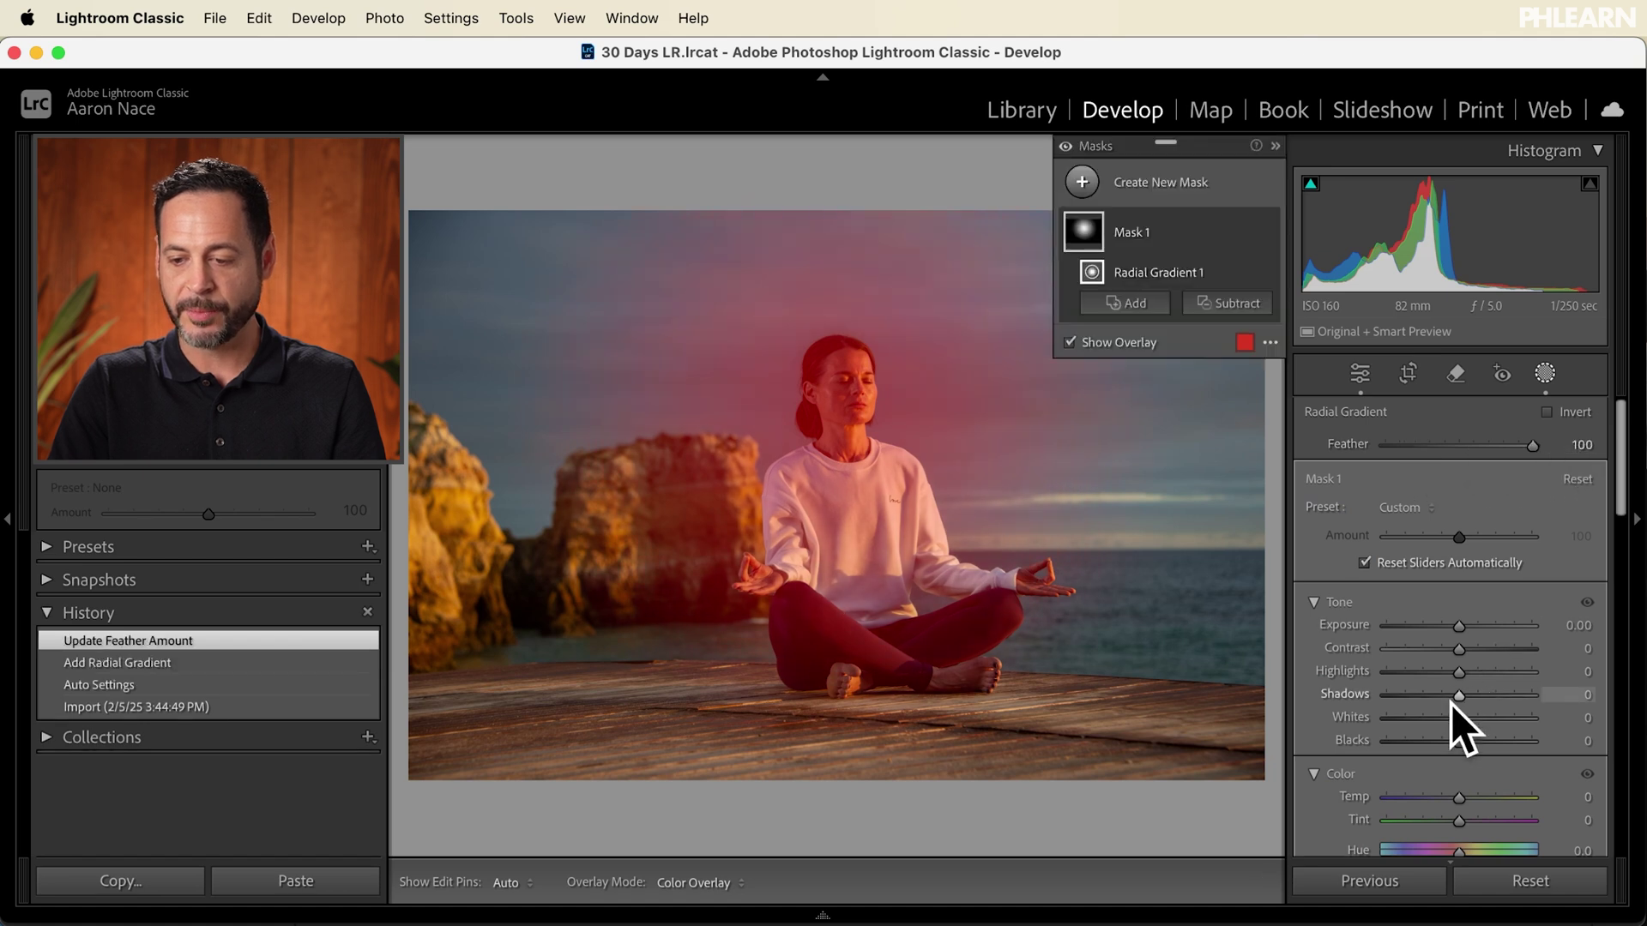
- Raise the radial mask's Shadows strongly and adjust its Exposure and Highlights
left_click_drag(1459, 695, 1530, 686)
left_click_drag(1469, 627, 1426, 672)
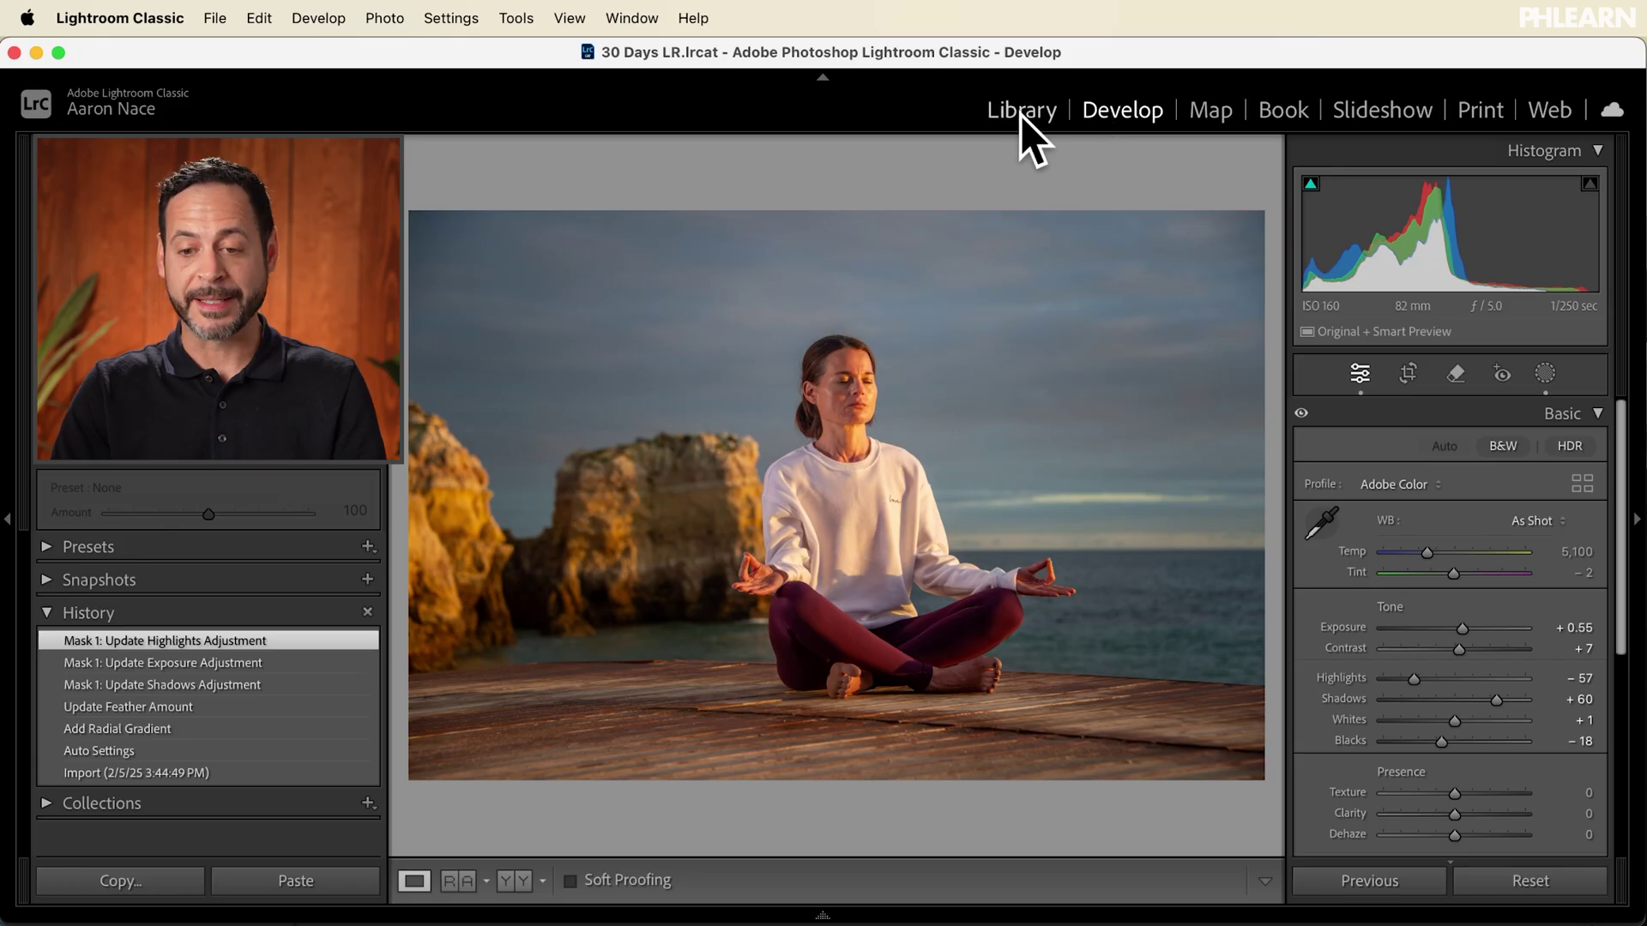
- Return to the photo library and export the edited photo as a JPEG at quality 100 to the original's folder
left_click(1020, 115)
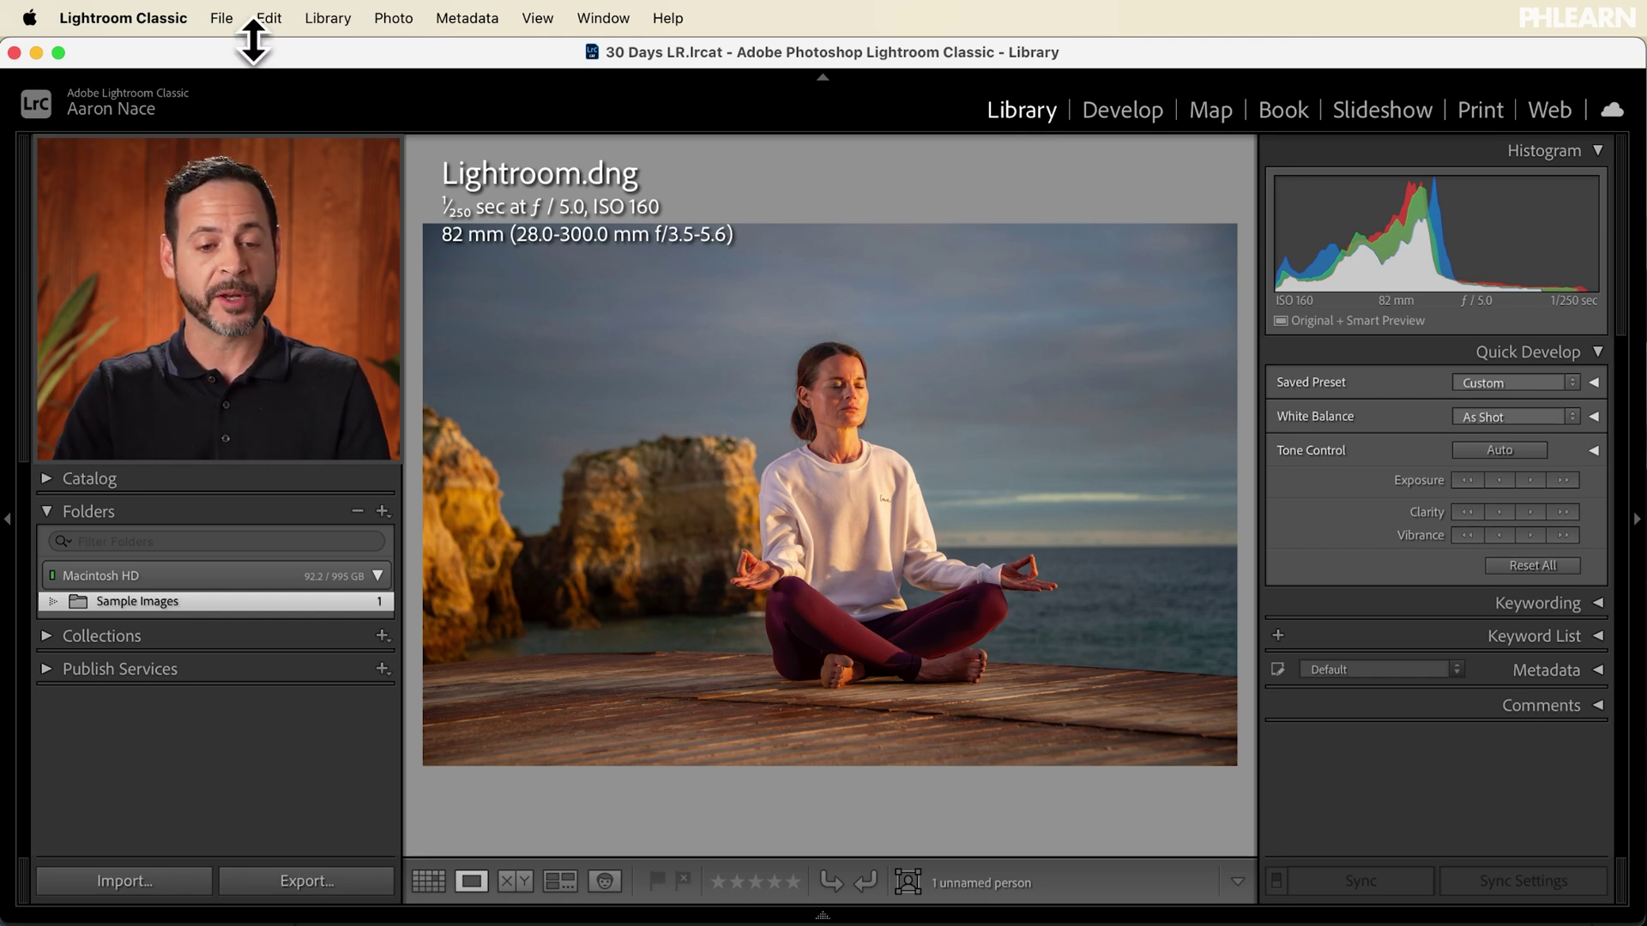
left_click(222, 18)
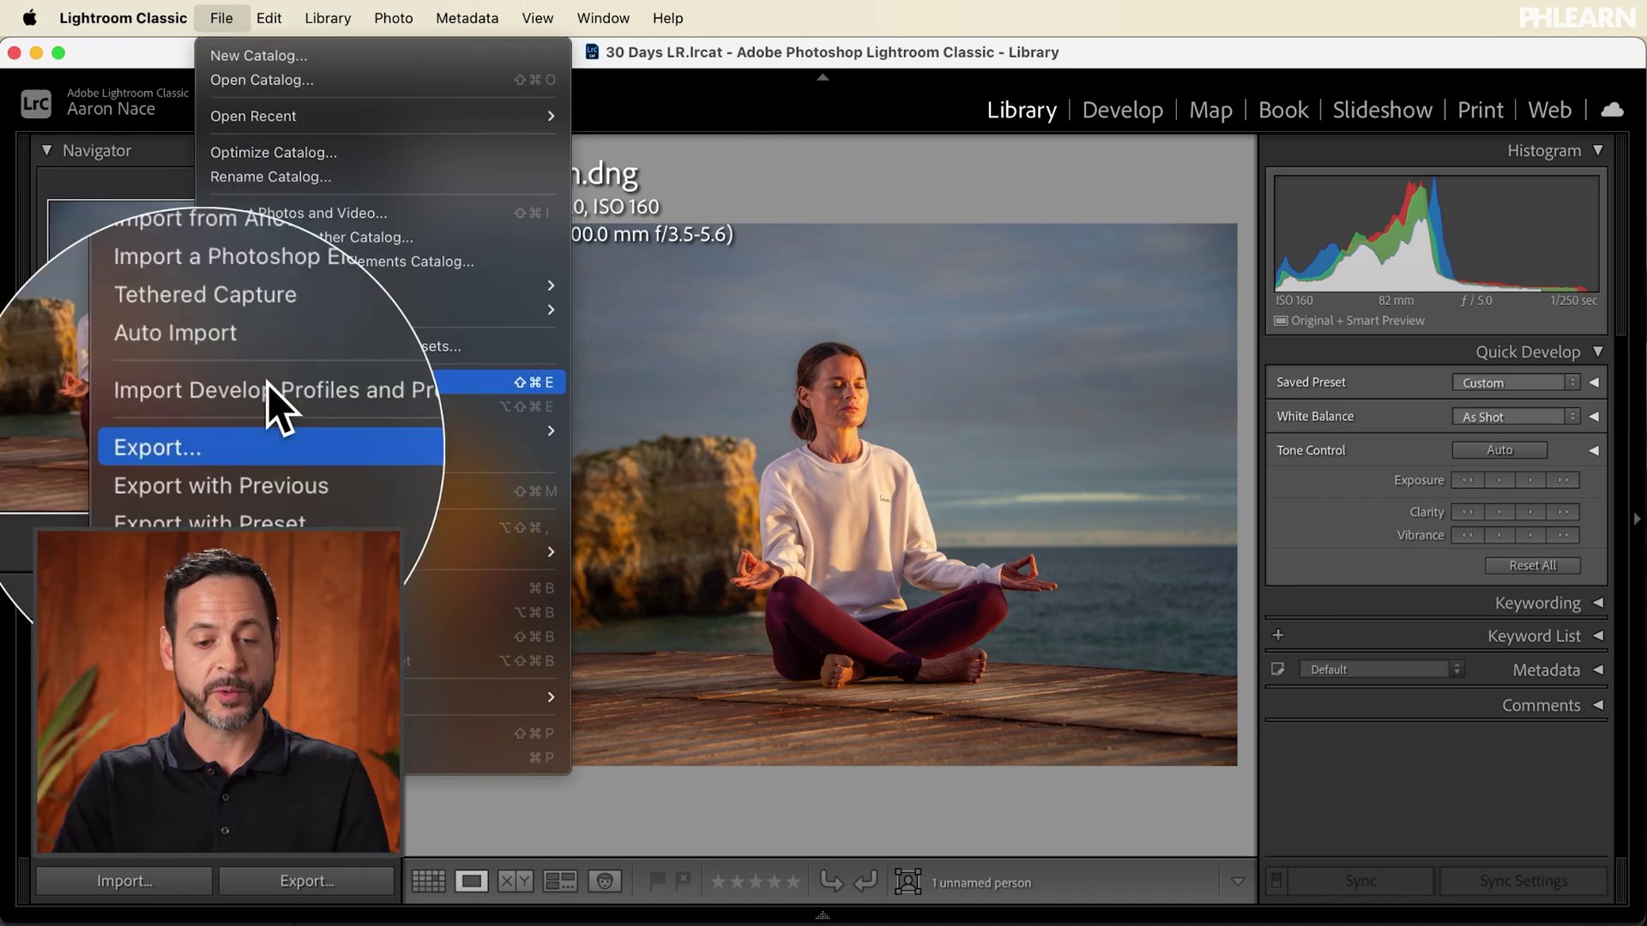
left_click(291, 382)
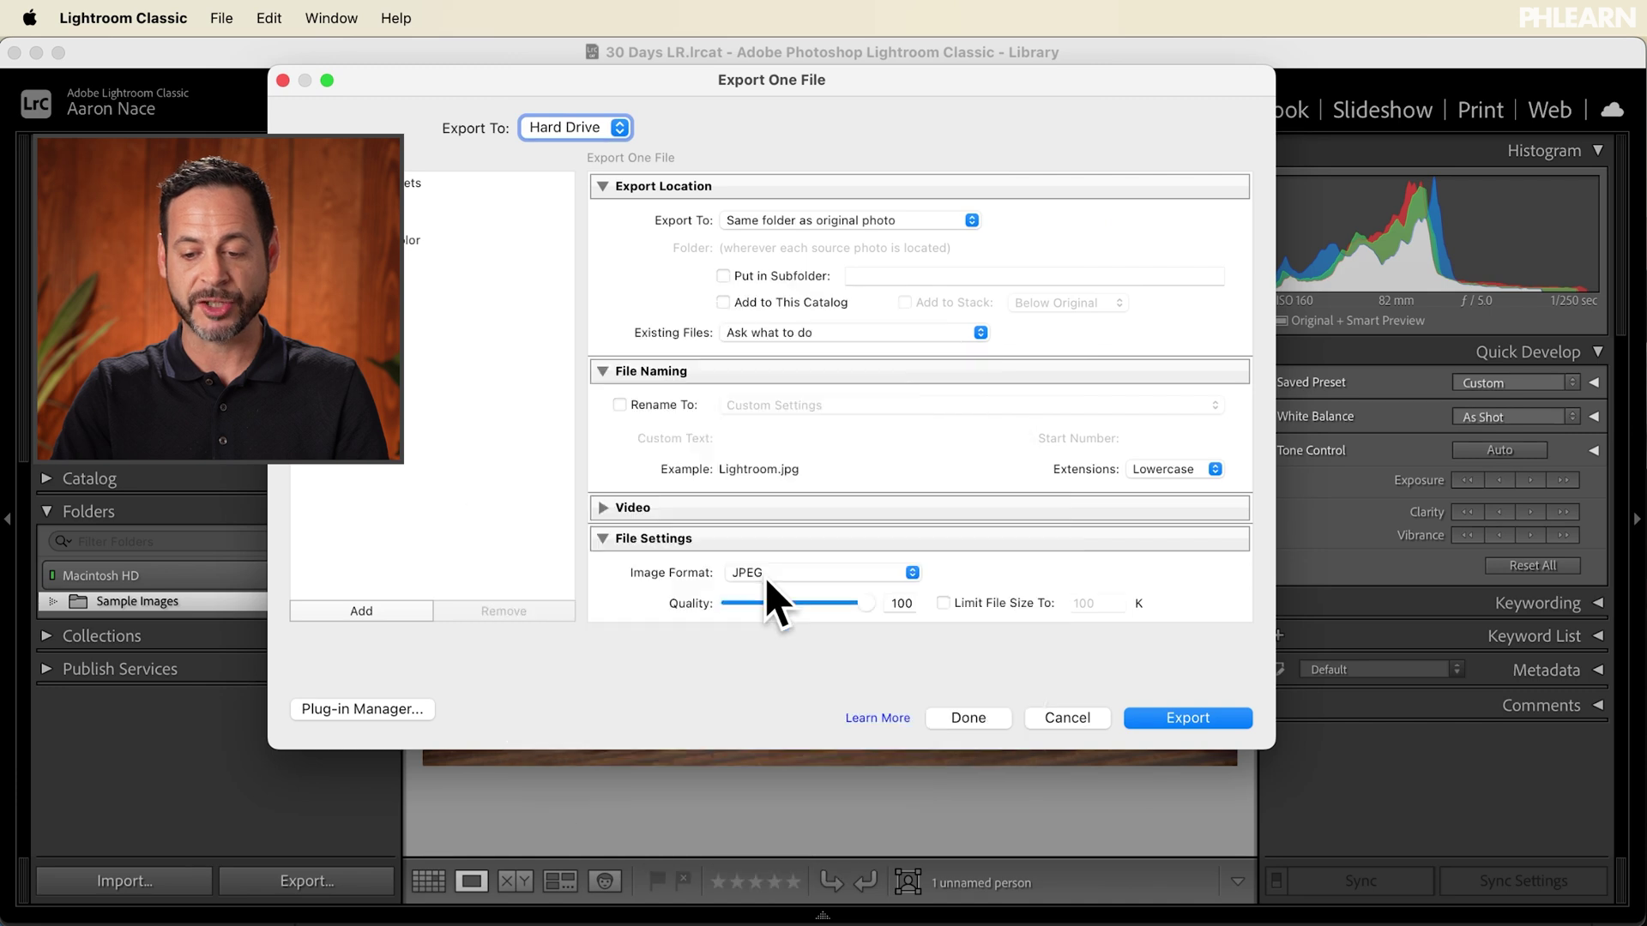
left_click(1156, 714)
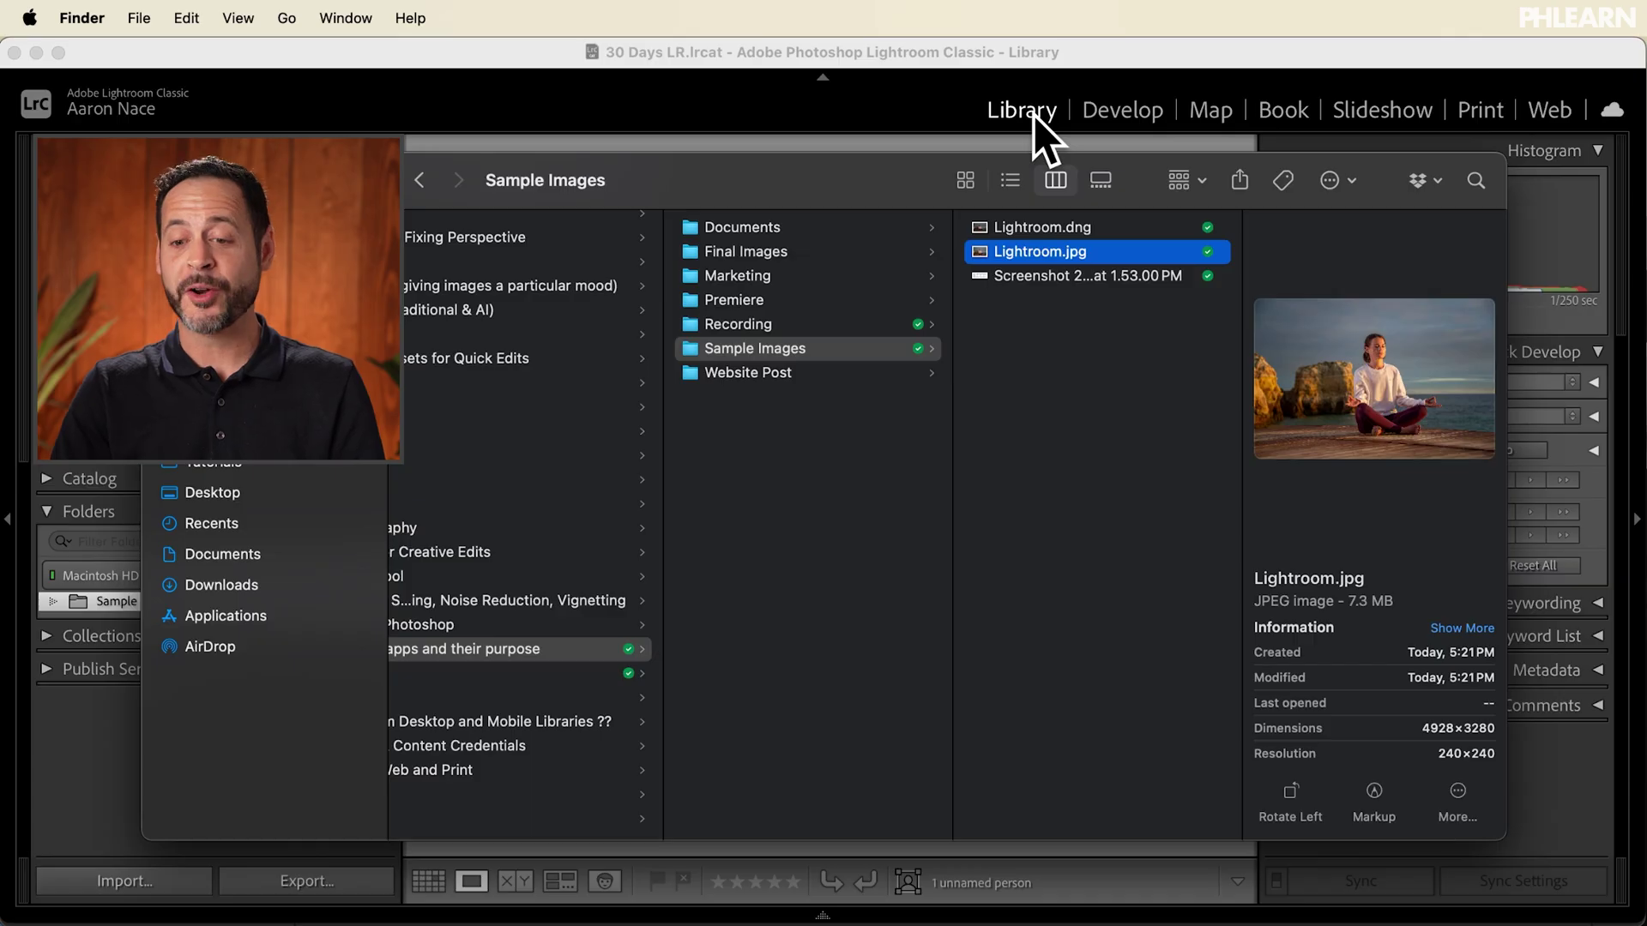
- Compare Lightroom.dng with the exported Lightroom.jpg in Finder, preview the JPEG at large size, and return to the editor
left_click(1052, 228)
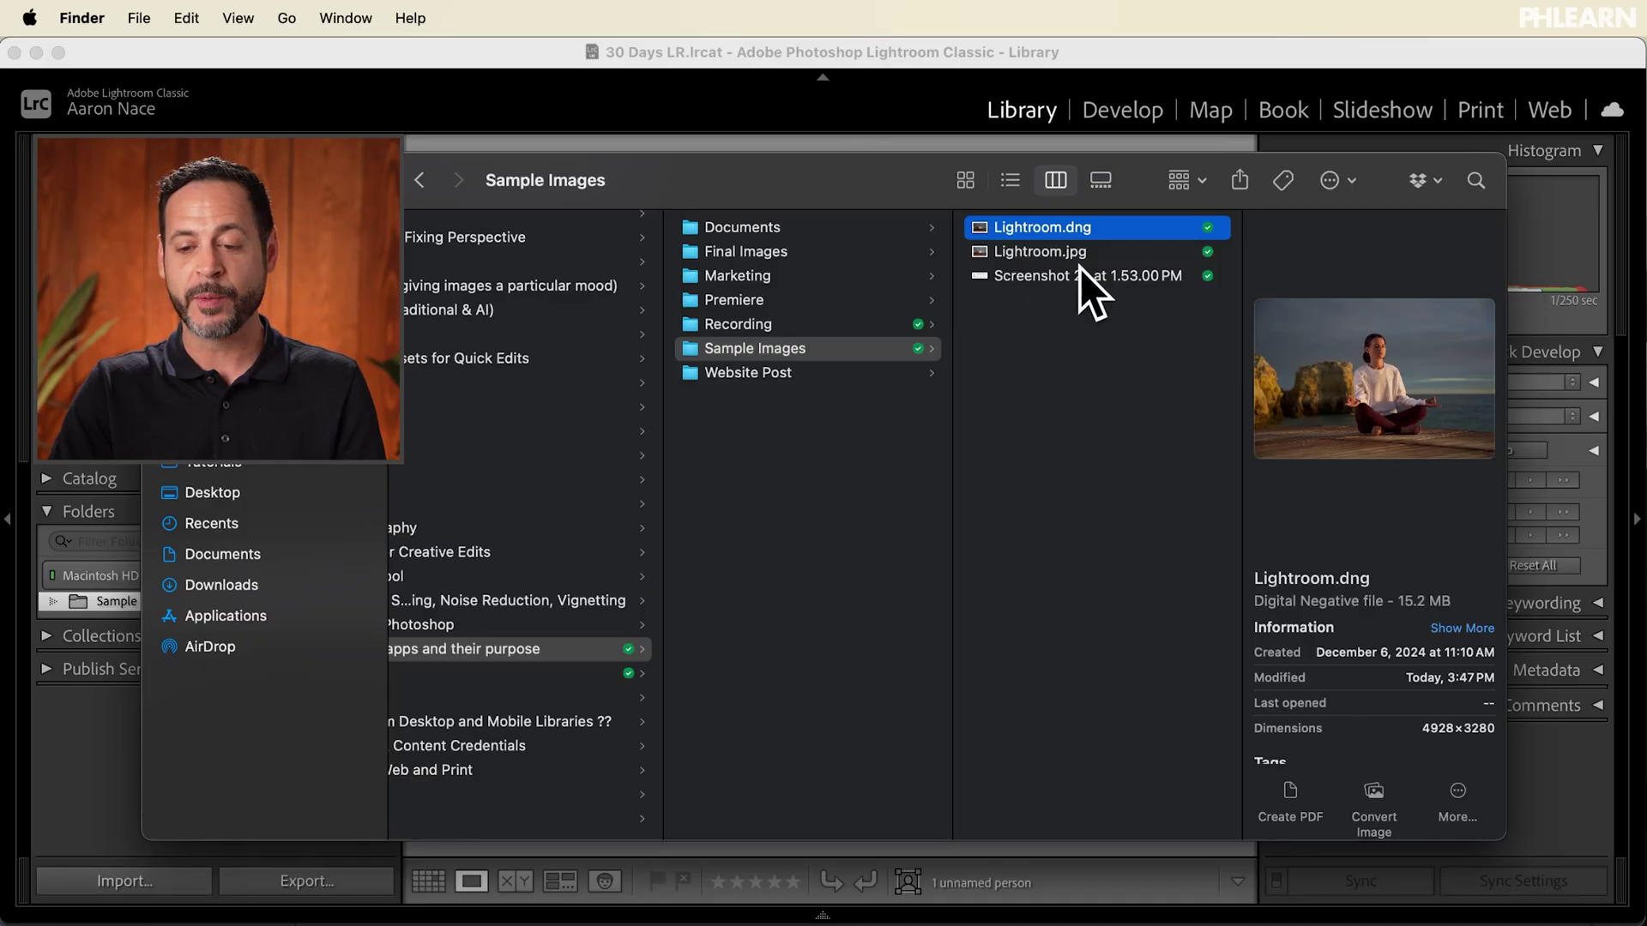
left_click(1073, 255)
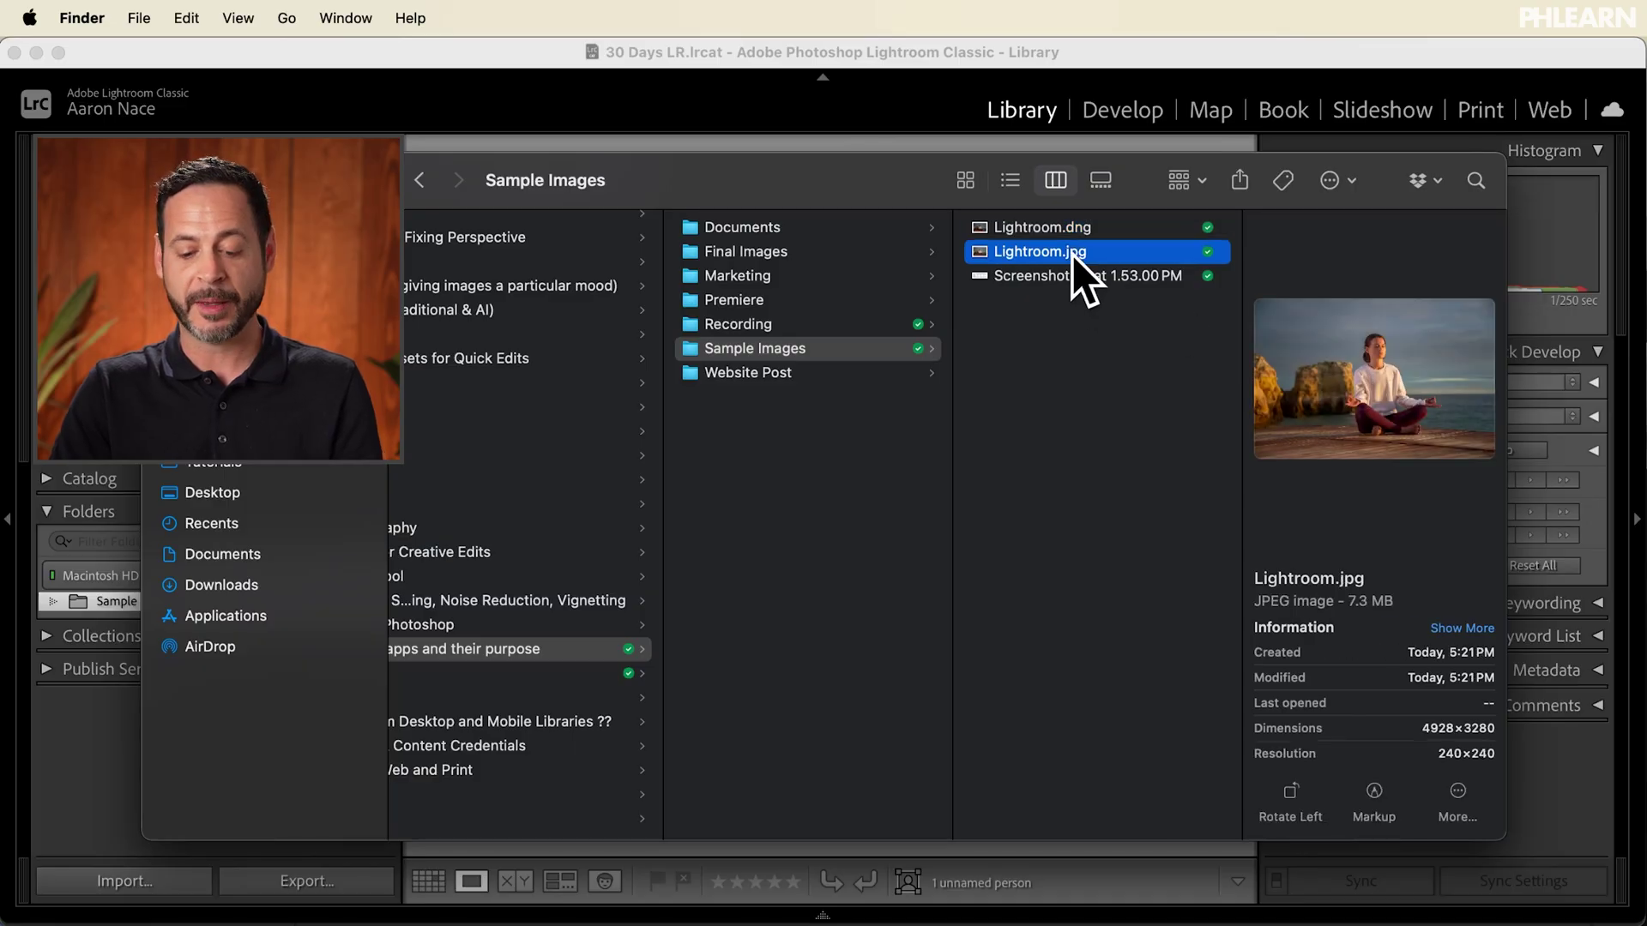
key("space")
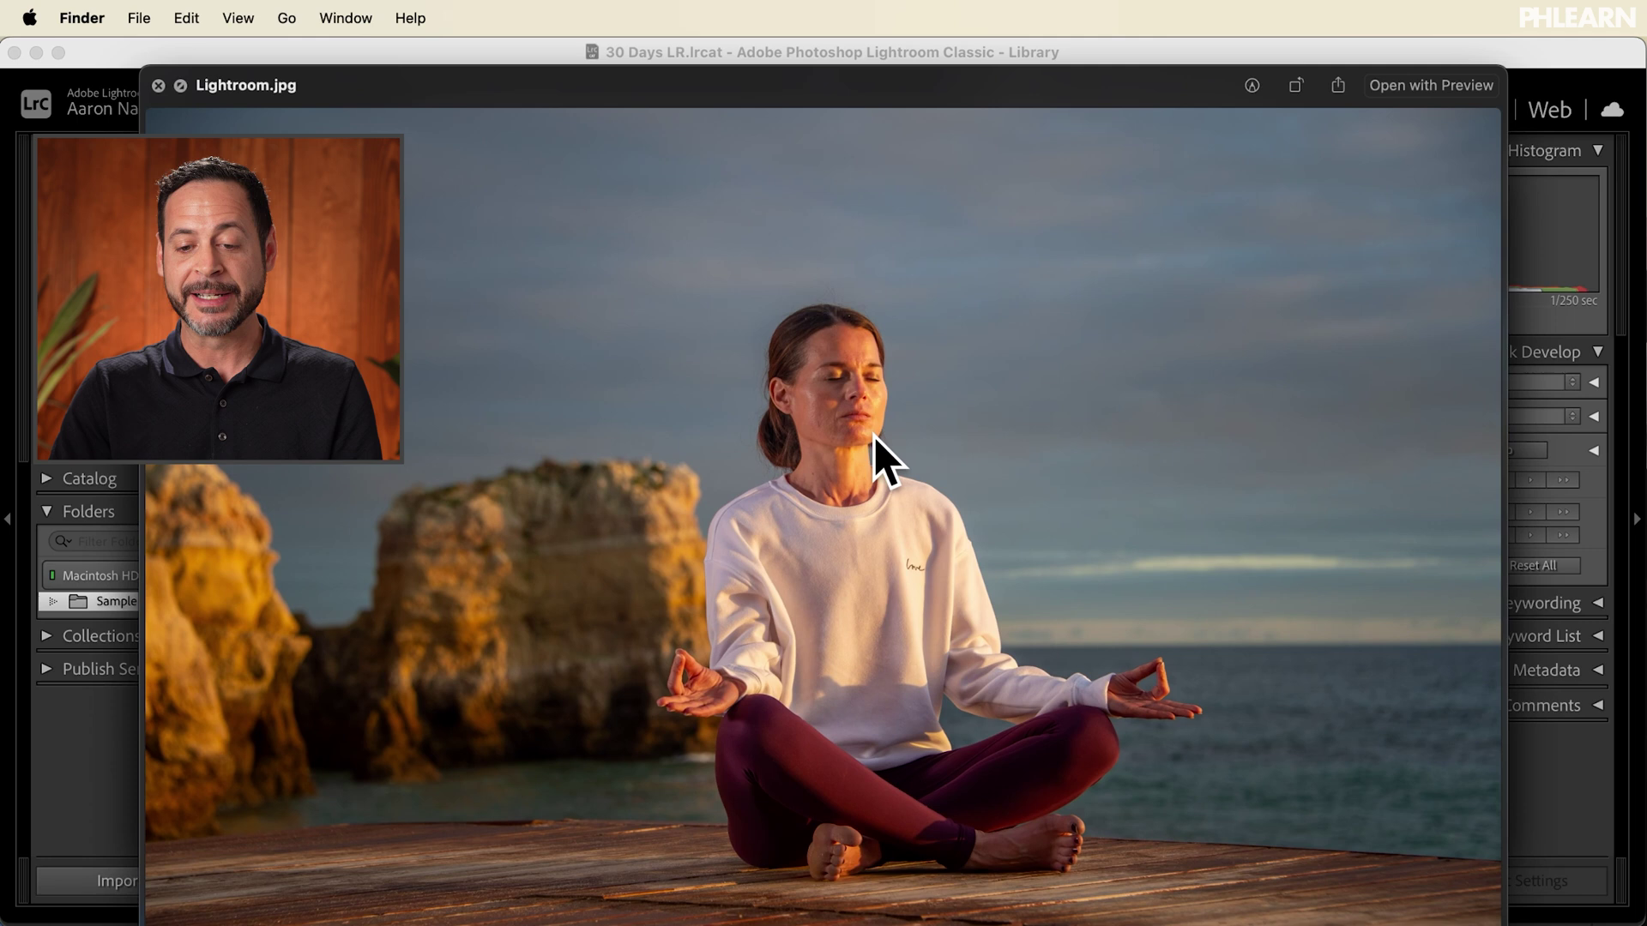
key("space")
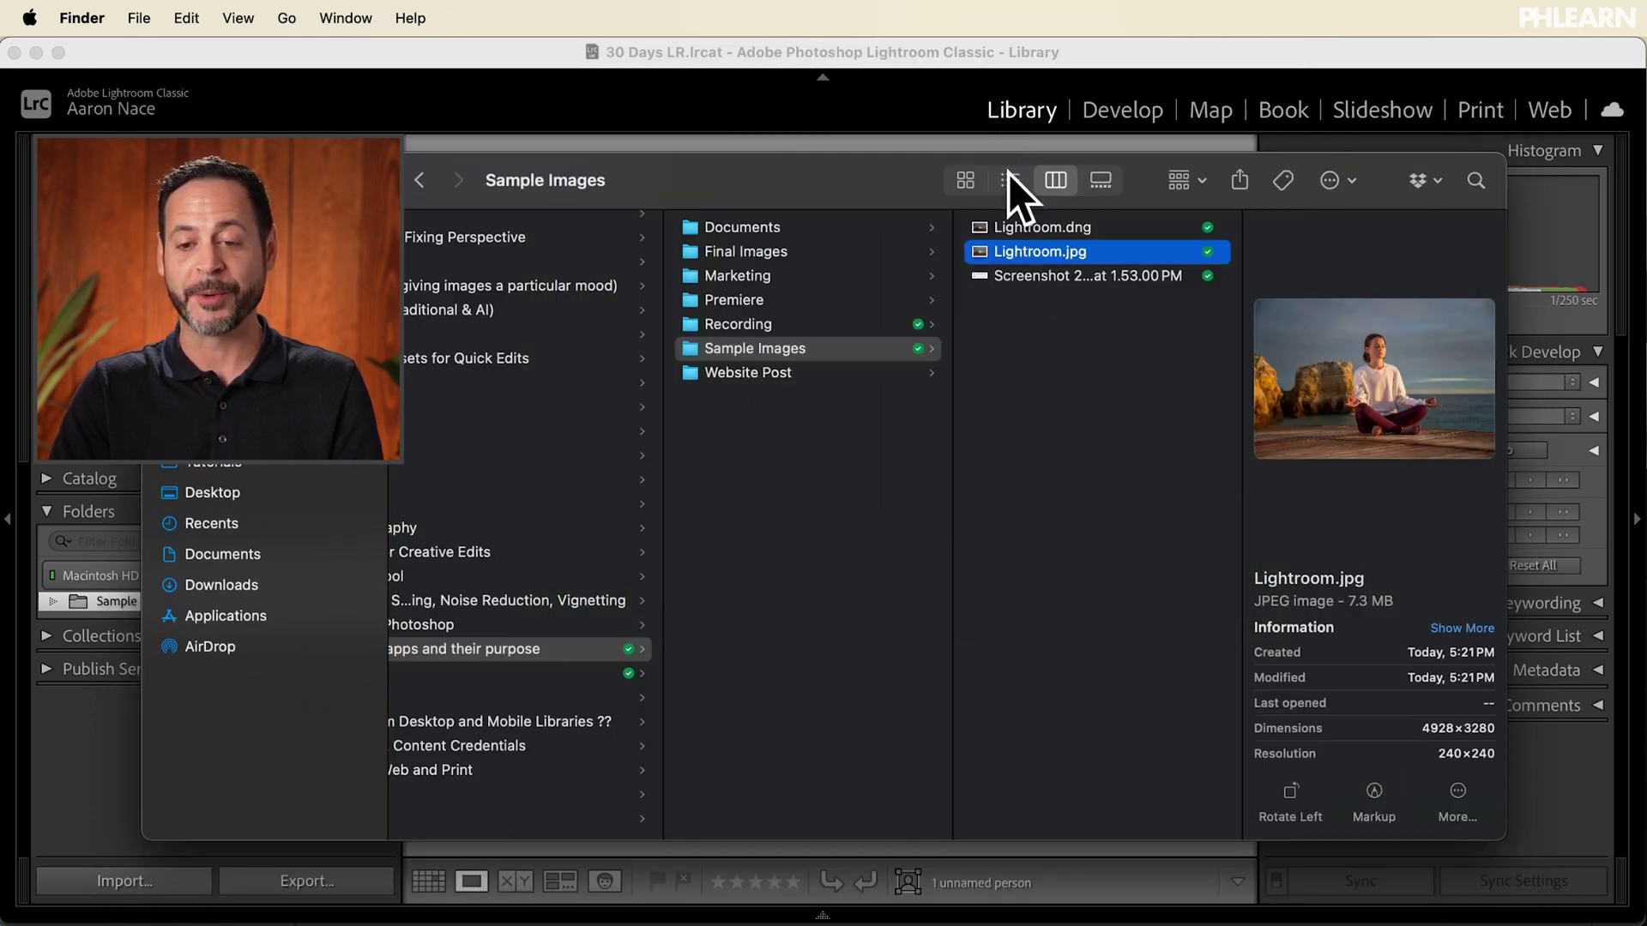
left_click(995, 63)
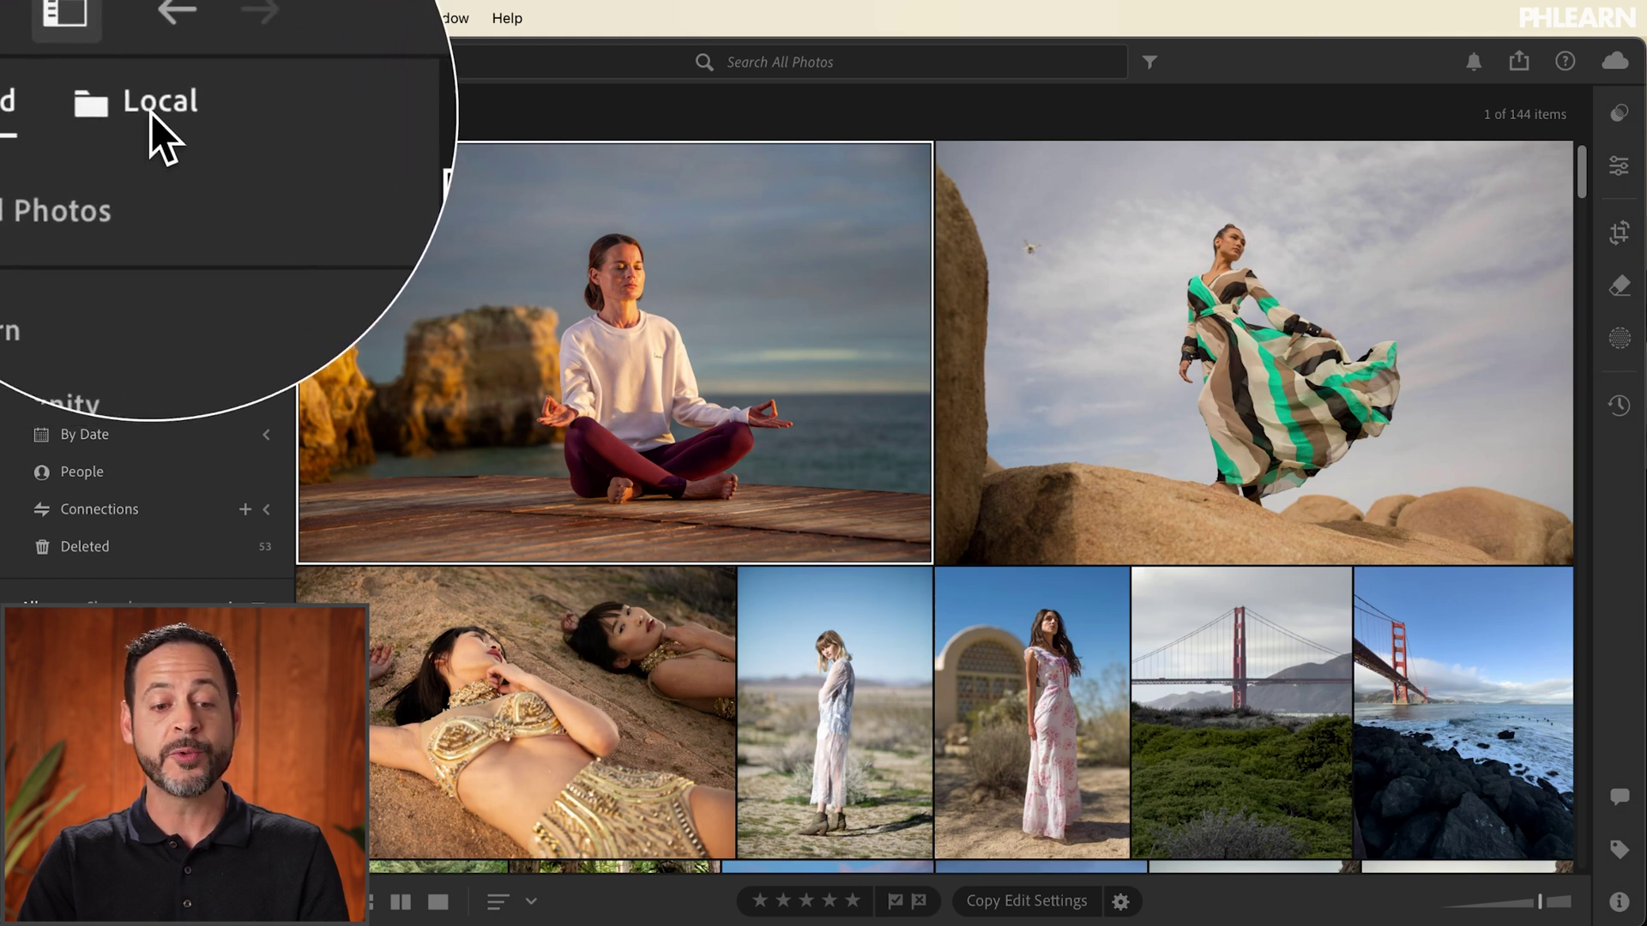
- In Lightroom desktop, browse the local Sample Images folder and select Lightroom.jpg
left_click(150, 109)
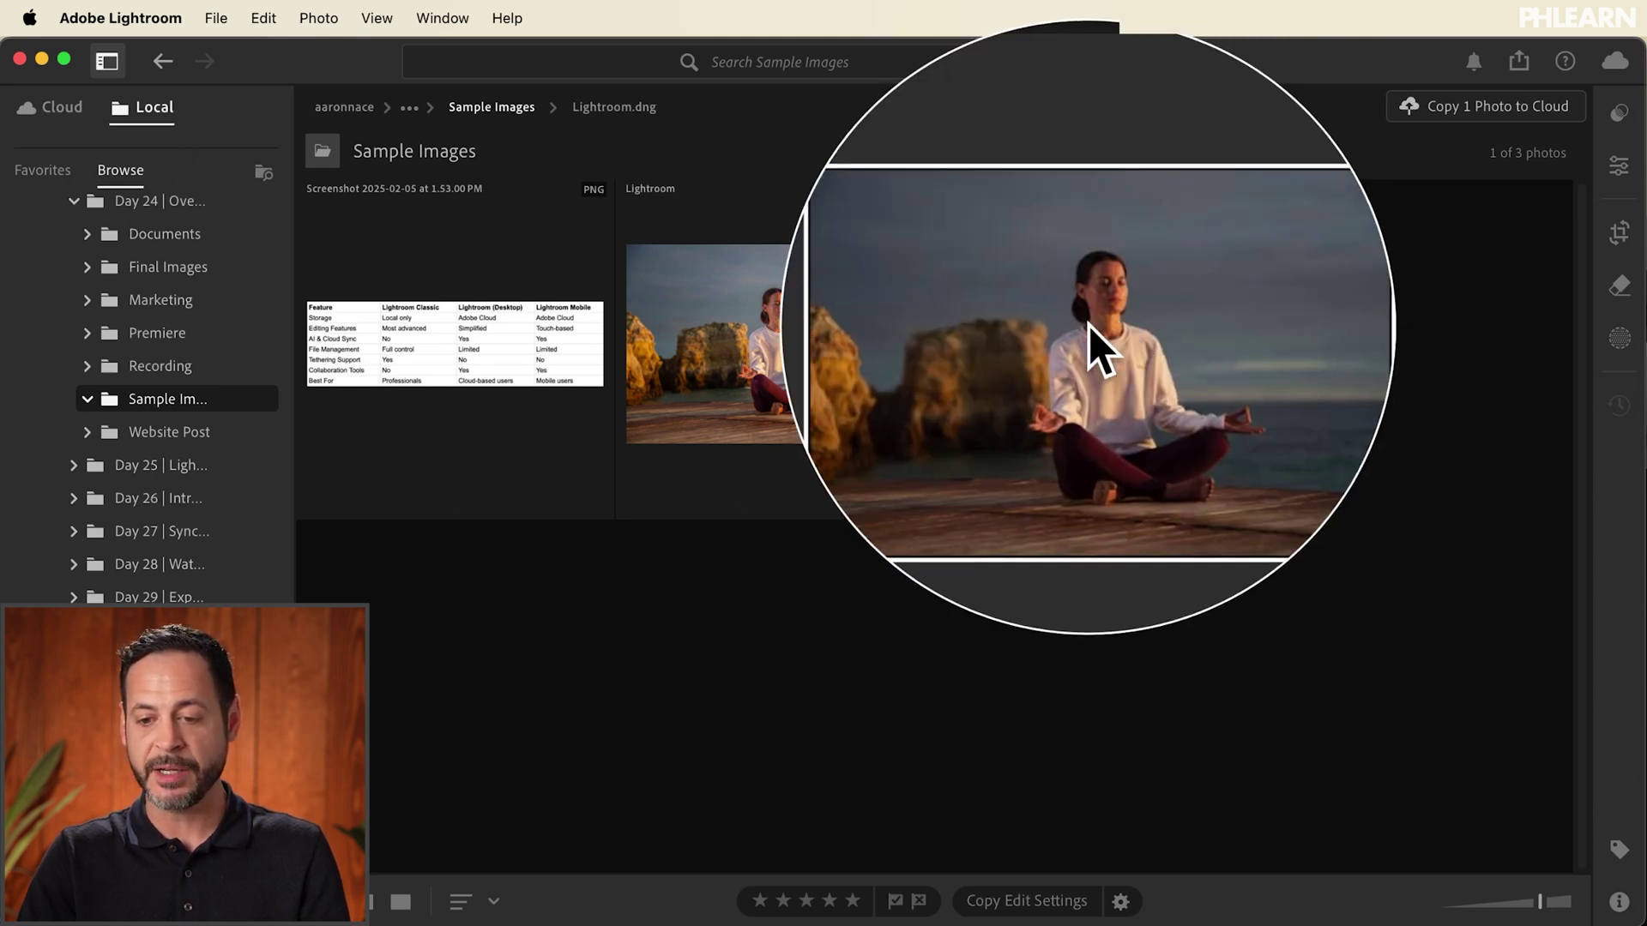
left_click(783, 342)
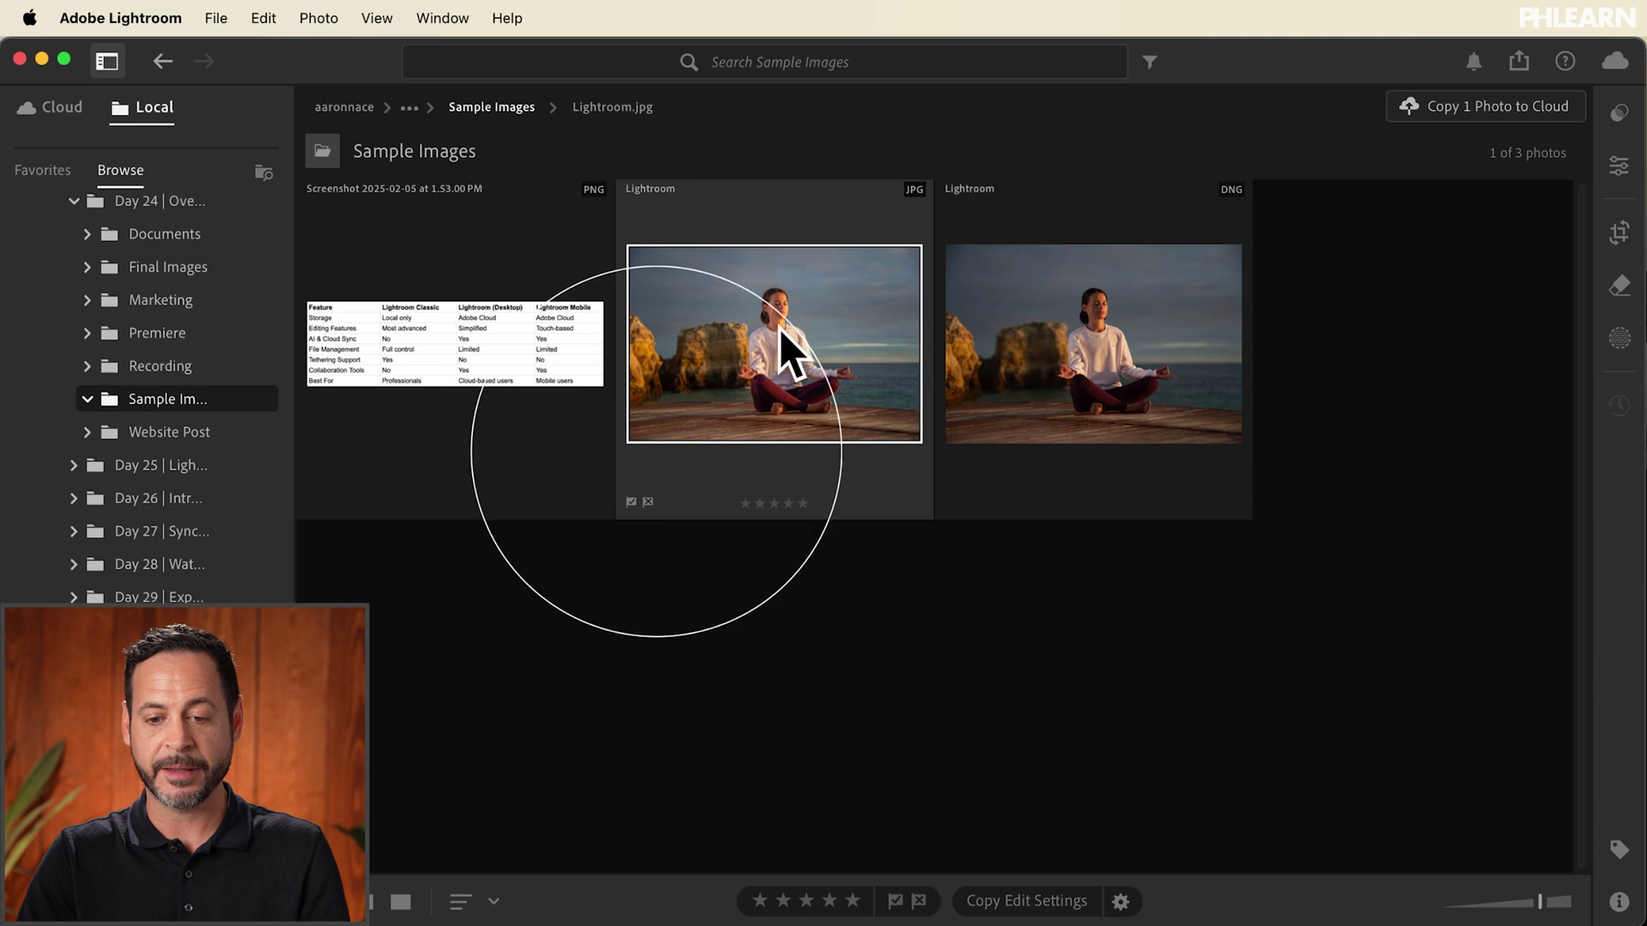